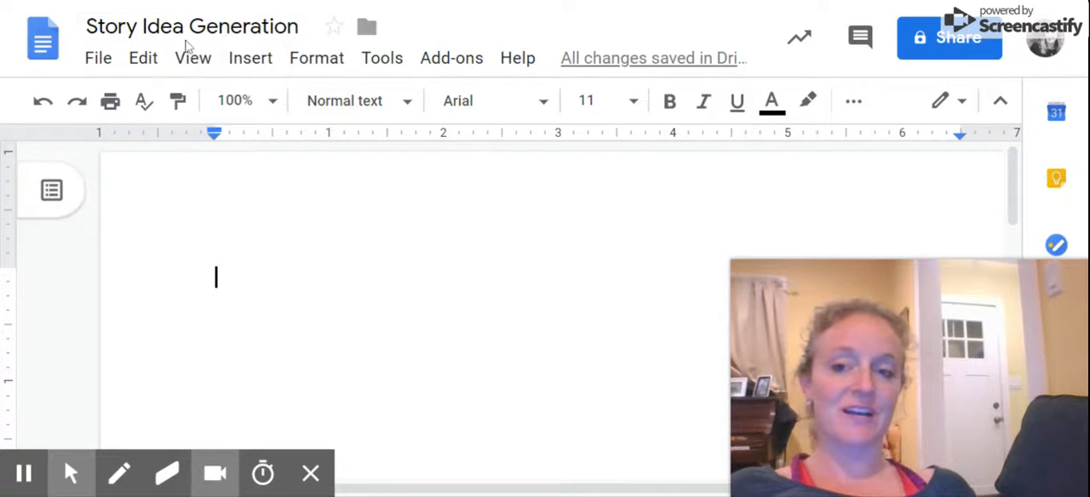
Write "Choose a small moment (a seed, not a watermelon!)" as the first line and "Heart map" on the line below.
scroll(545, 298, down, 1)
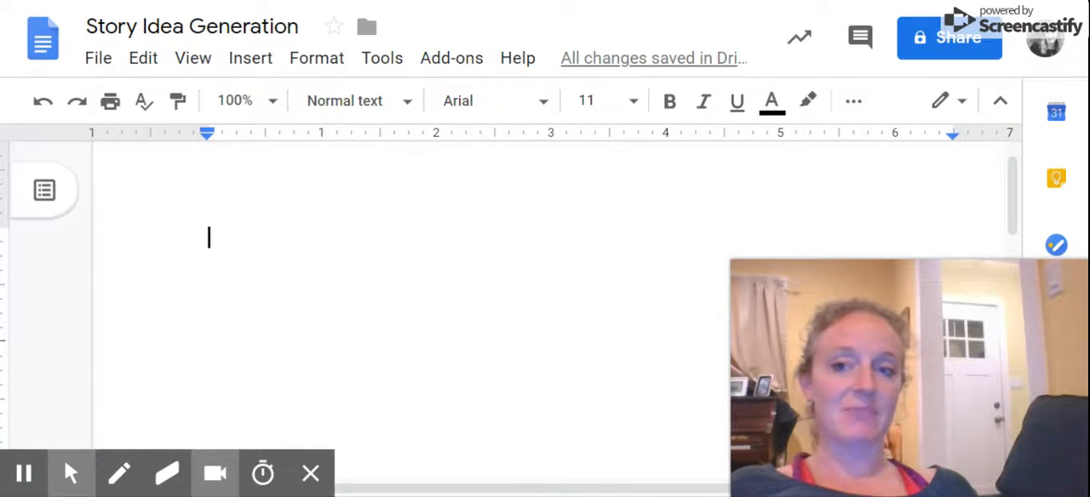
scroll(545, 299, left, 1)
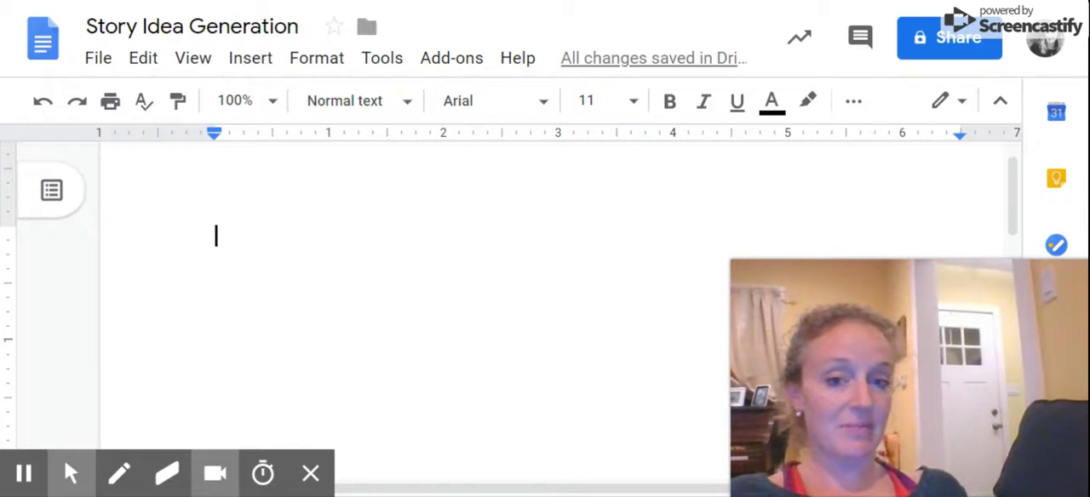
text(Choo)
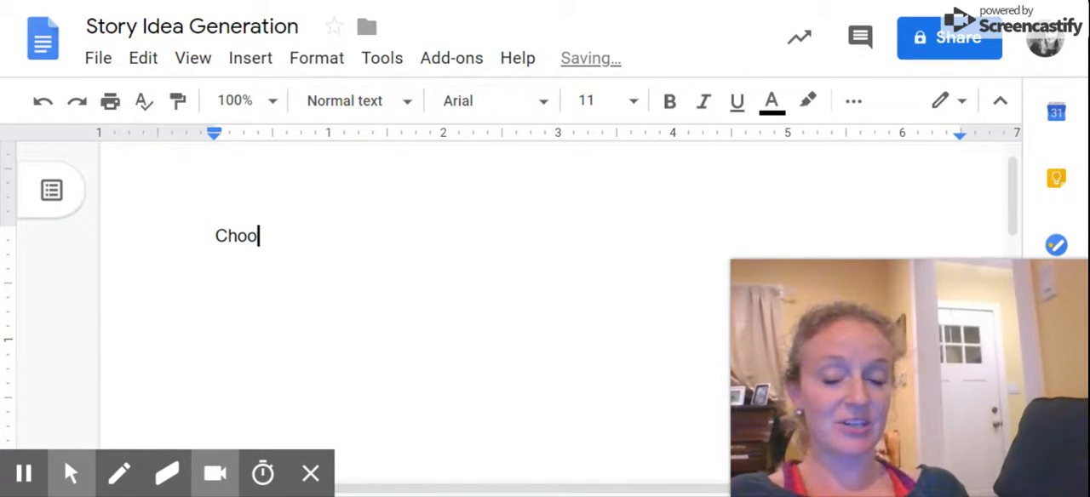
text(se a sm)
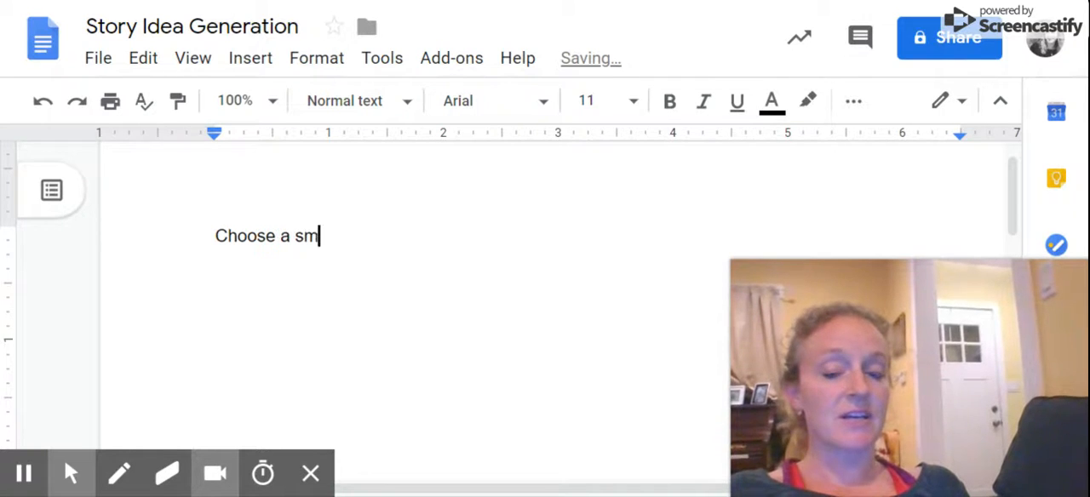
text(all moment)
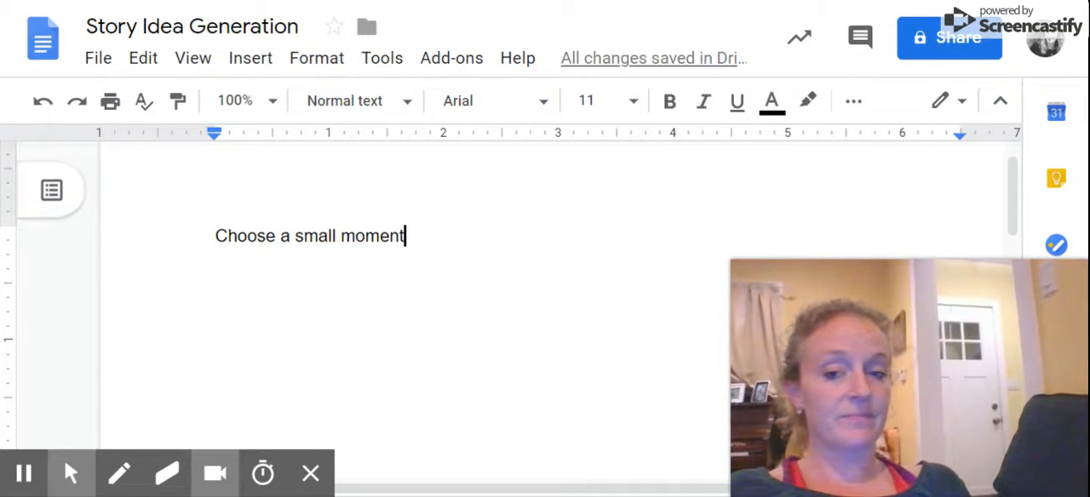
text( (a seed, not a )
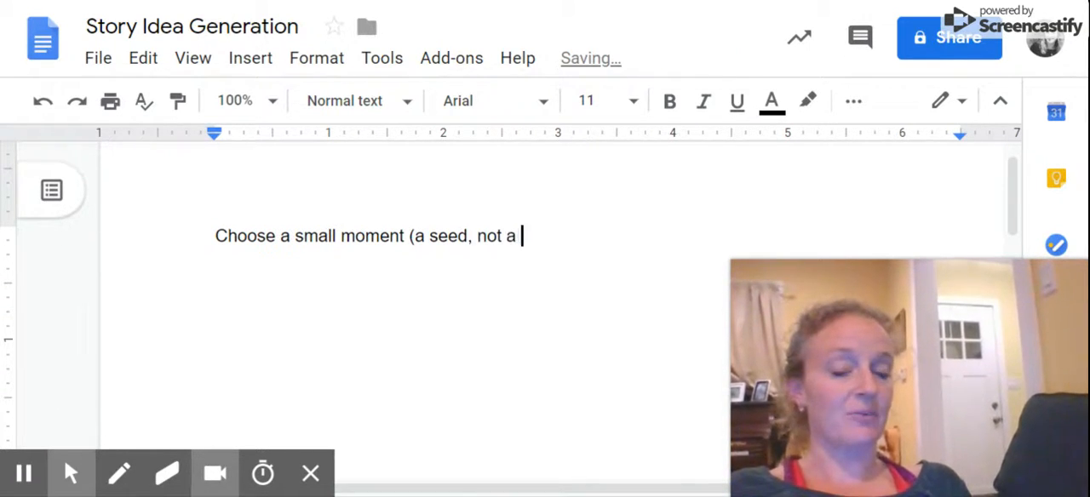
text(watermelon!))
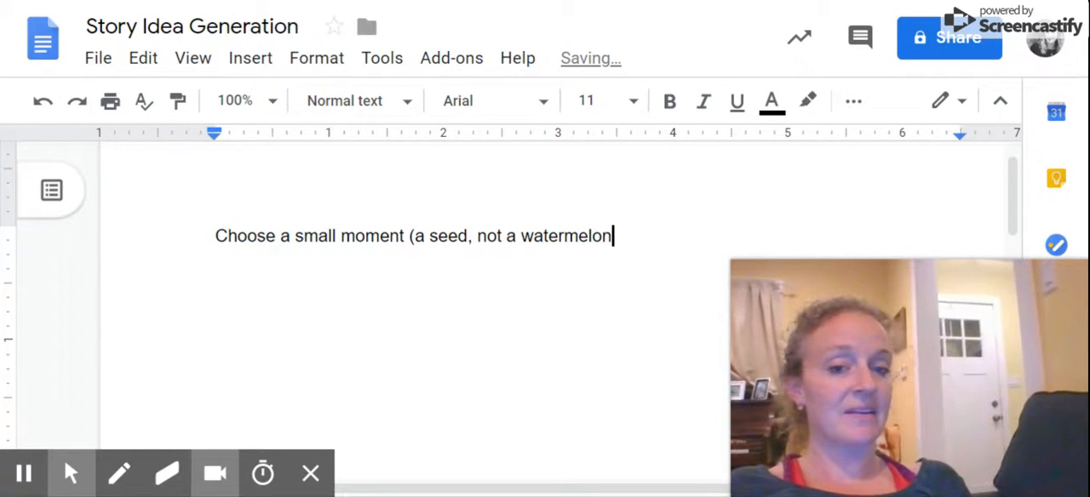
key(Return)
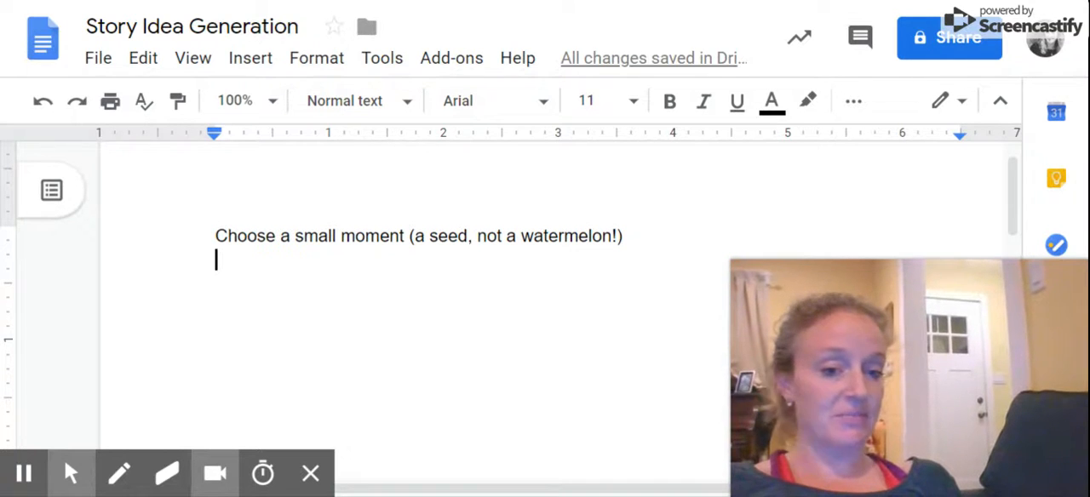
text(Heart map)
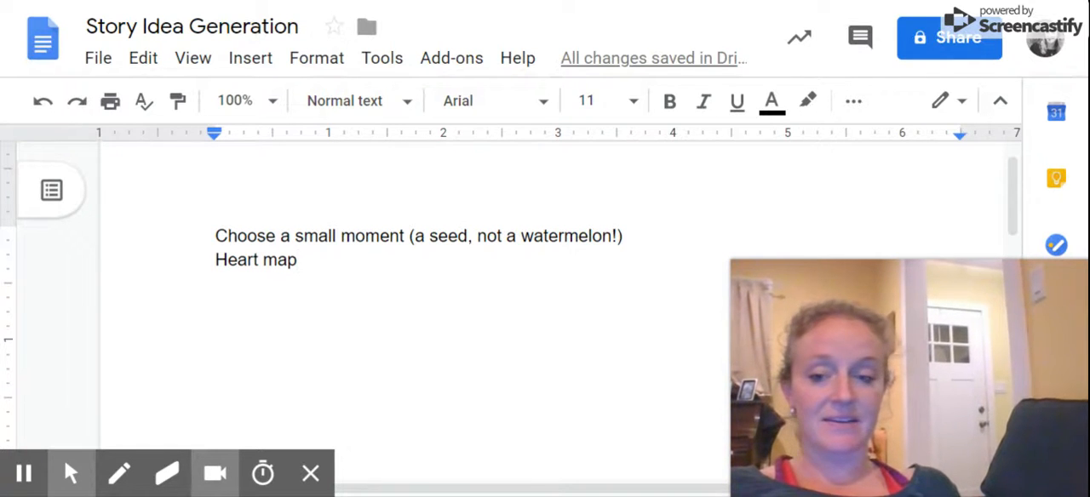
Start a new embedded drawing after the "Heart map" line.
scroll(545, 298, down, 1)
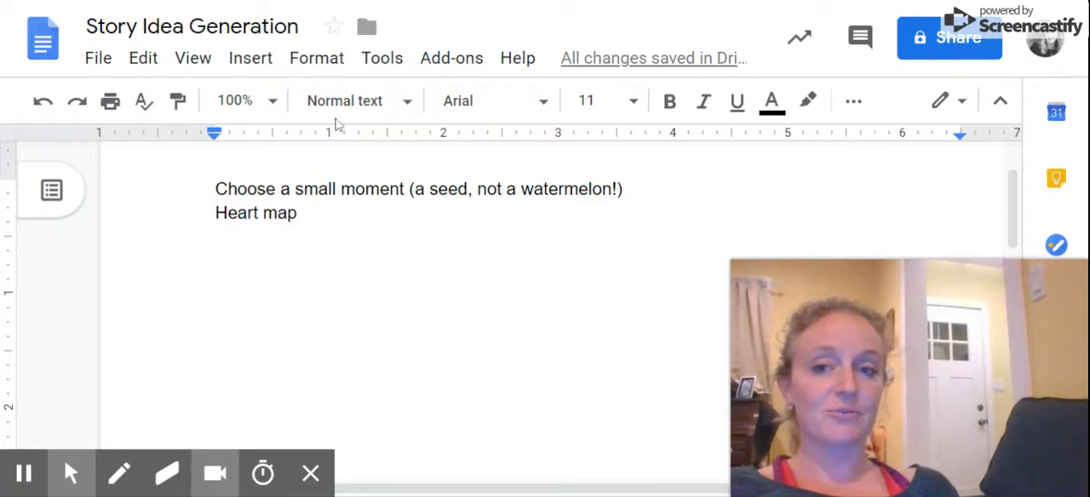
click(253, 67)
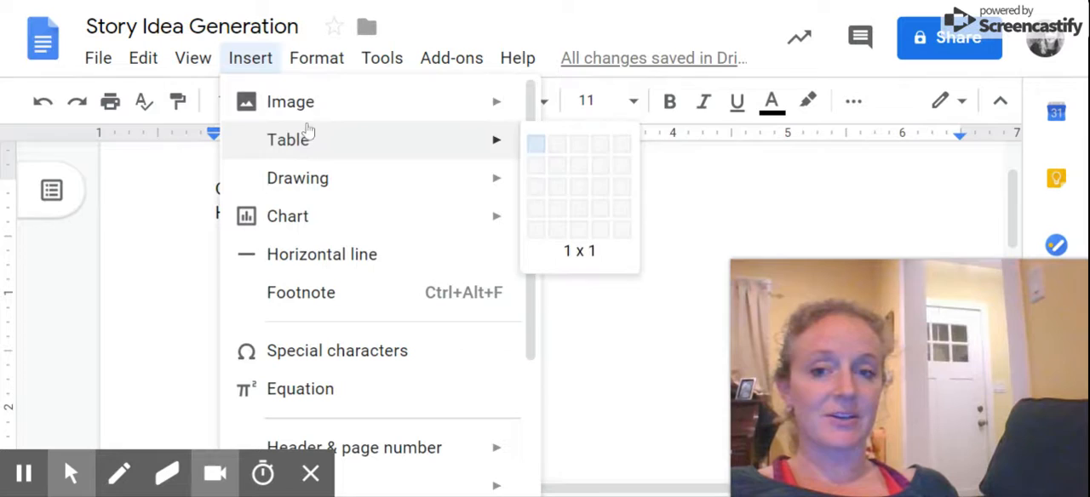
mouse_move(327, 137)
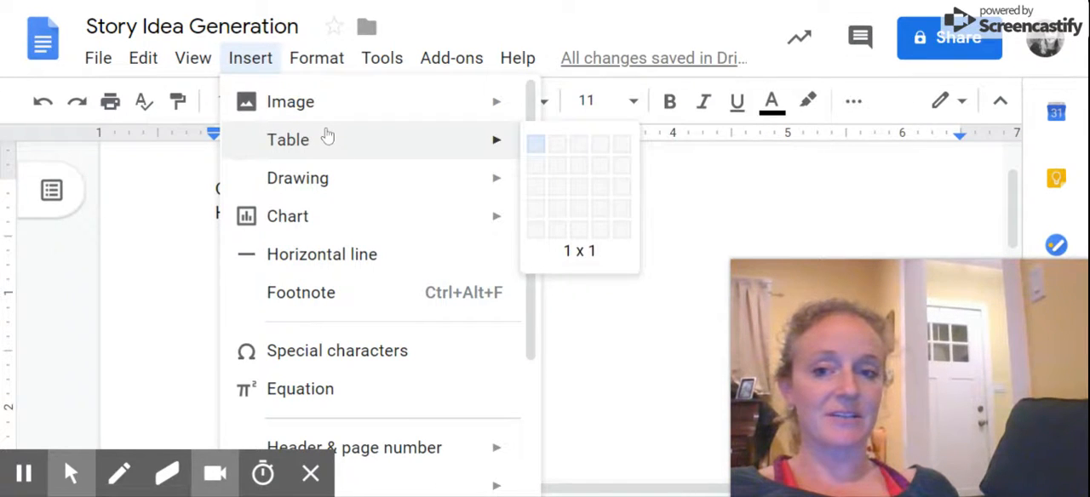
click(324, 187)
click(503, 187)
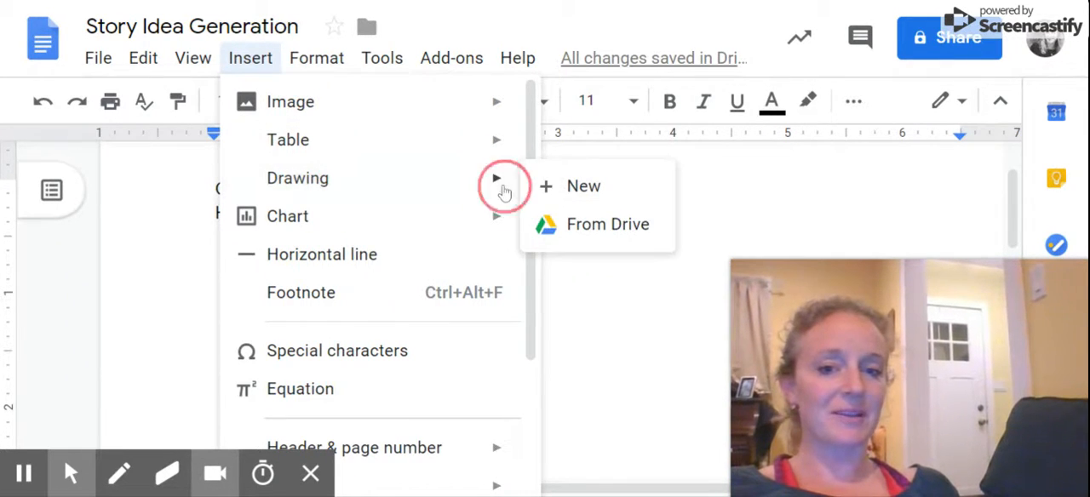
click(559, 189)
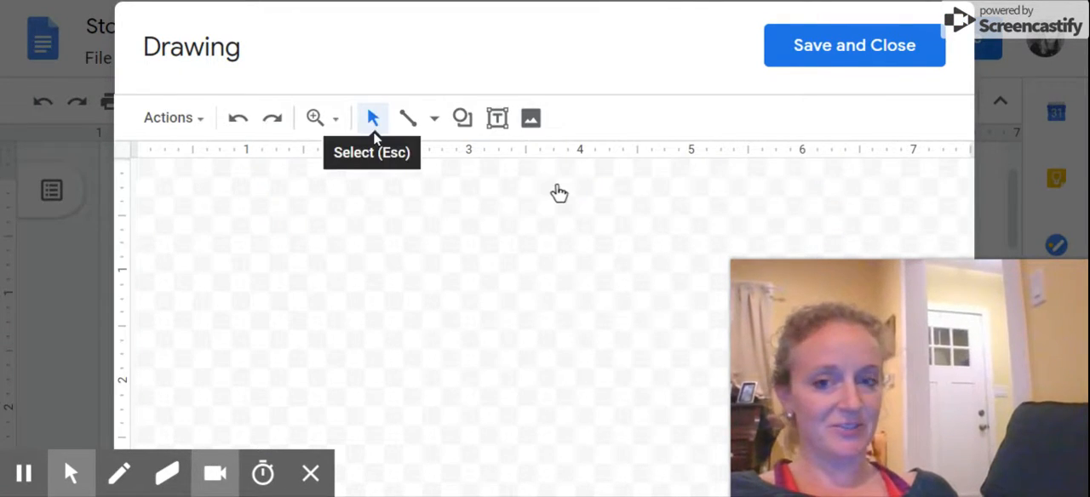
Draw a freehand heart outline about 2 inches wide and 2 inches tall using the Scribble line type.
click(412, 121)
click(432, 124)
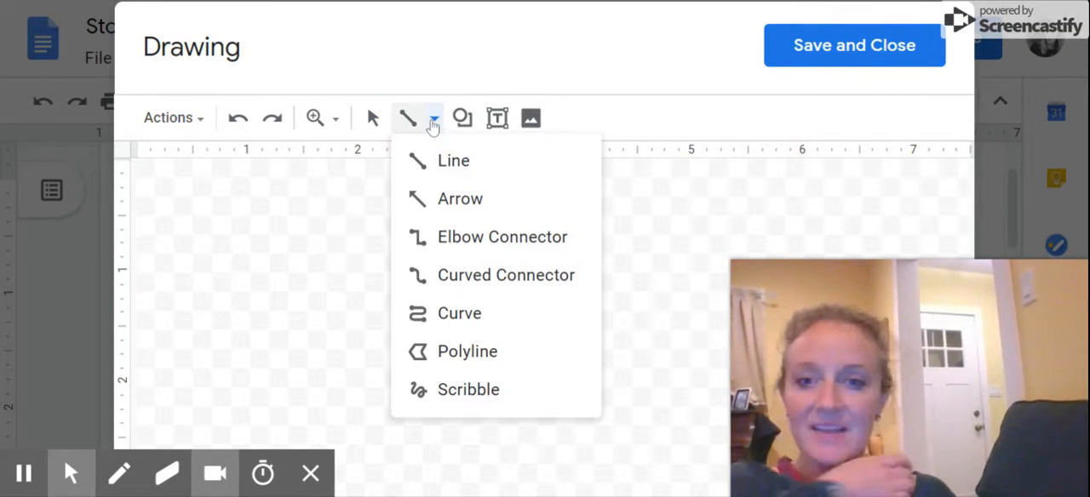
click(457, 392)
mouse_move(446, 249)
mouse_down()
mouse_move(330, 201)
mouse_move(309, 250)
mouse_move(456, 408)
mouse_move(503, 357)
mouse_move(554, 257)
mouse_move(499, 208)
mouse_move(444, 251)
mouse_up()
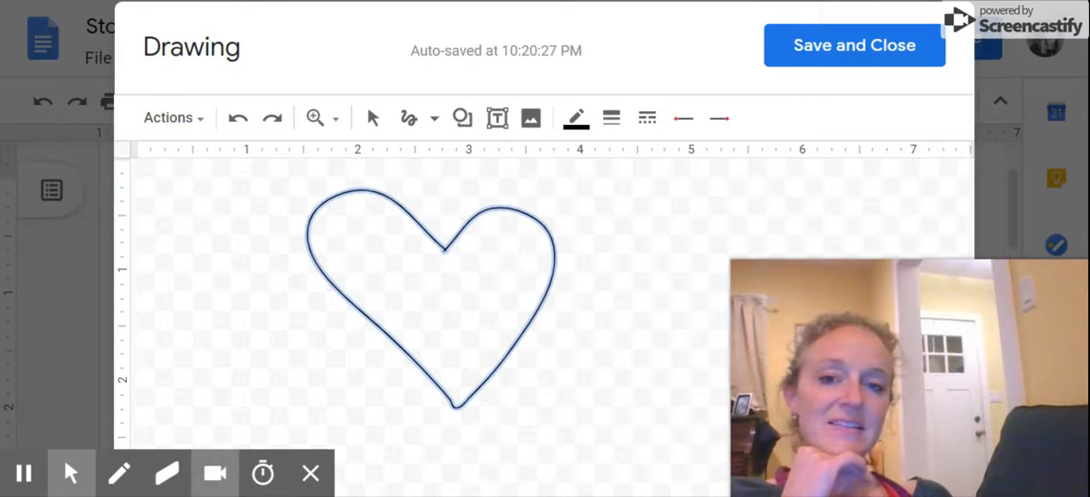
Add a wide text box starting inside the heart, move it up within the shape, and enter "Family".
click(497, 118)
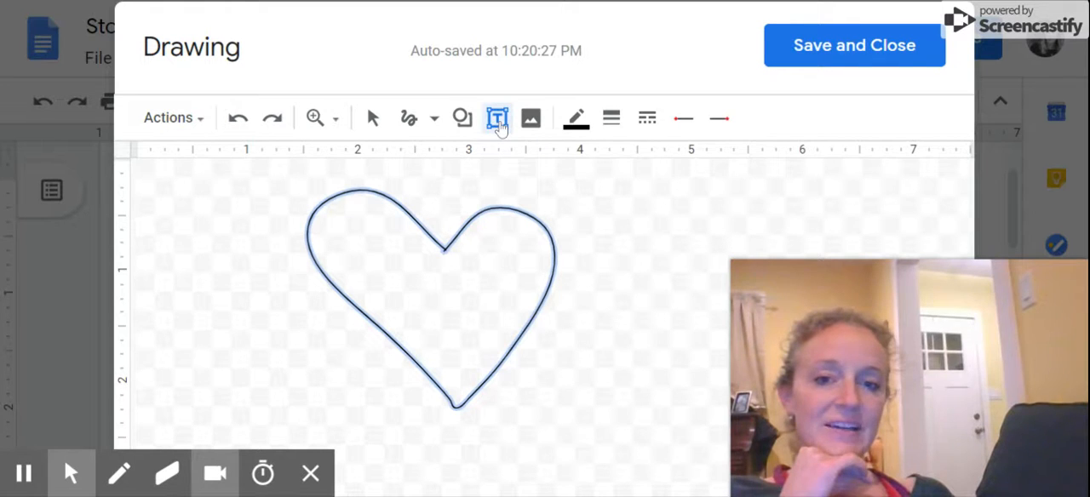
drag(411, 287, 767, 364)
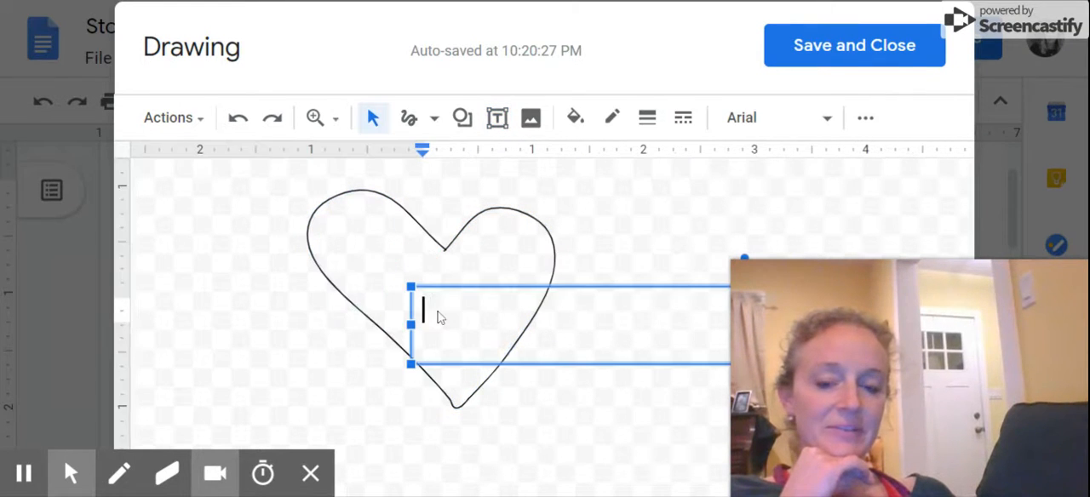
drag(430, 287, 382, 259)
click(325, 295)
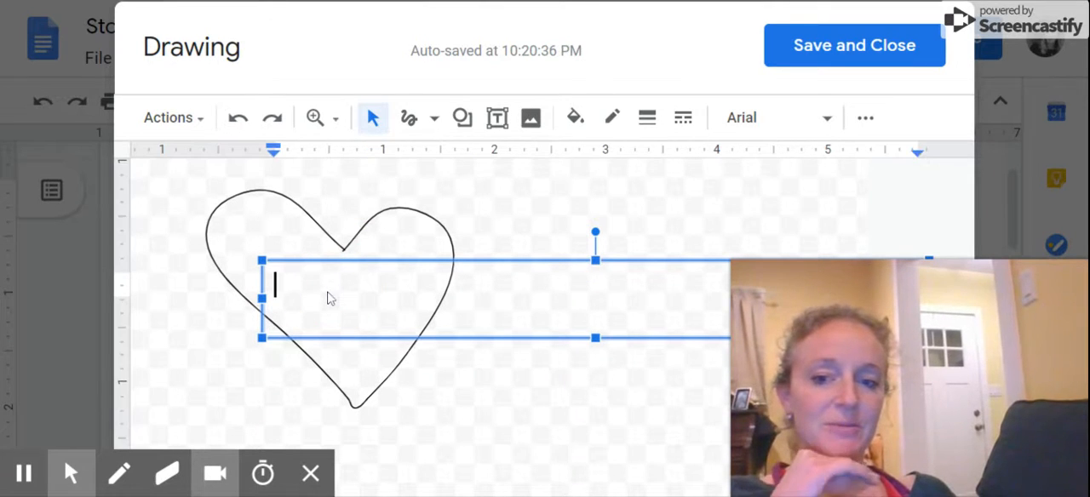
text(M)
key(BackSpace)
text(Family)
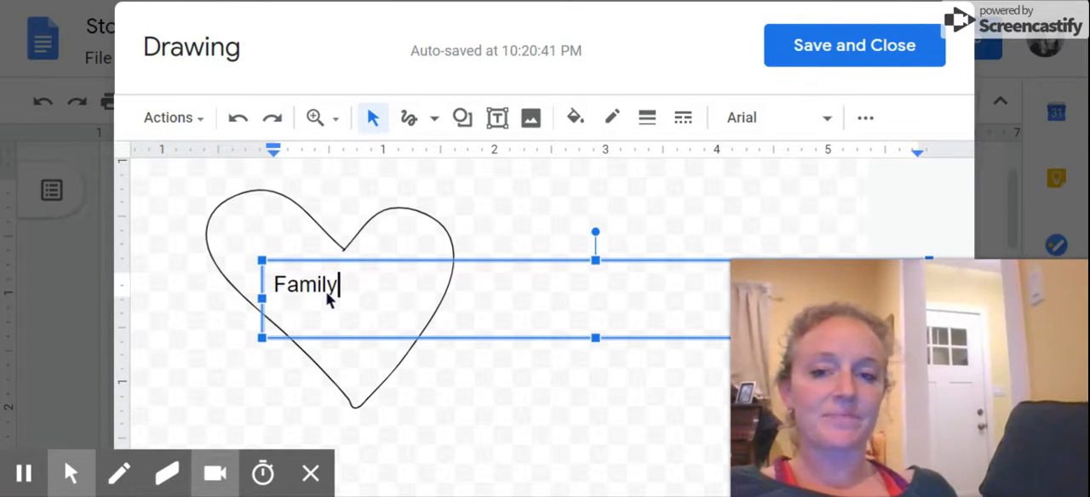
Set the font size of the word "Family" to 8.
key(ctrl+a)
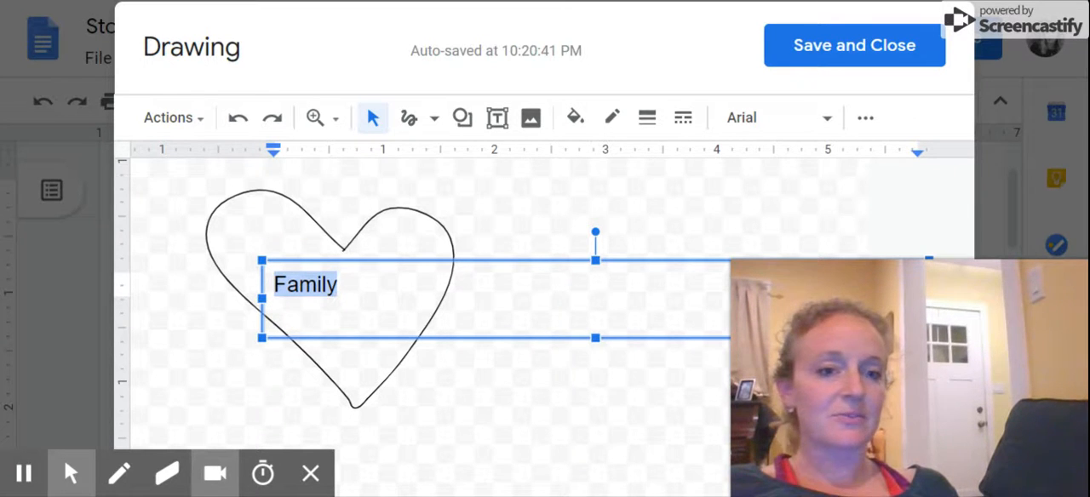
click(864, 119)
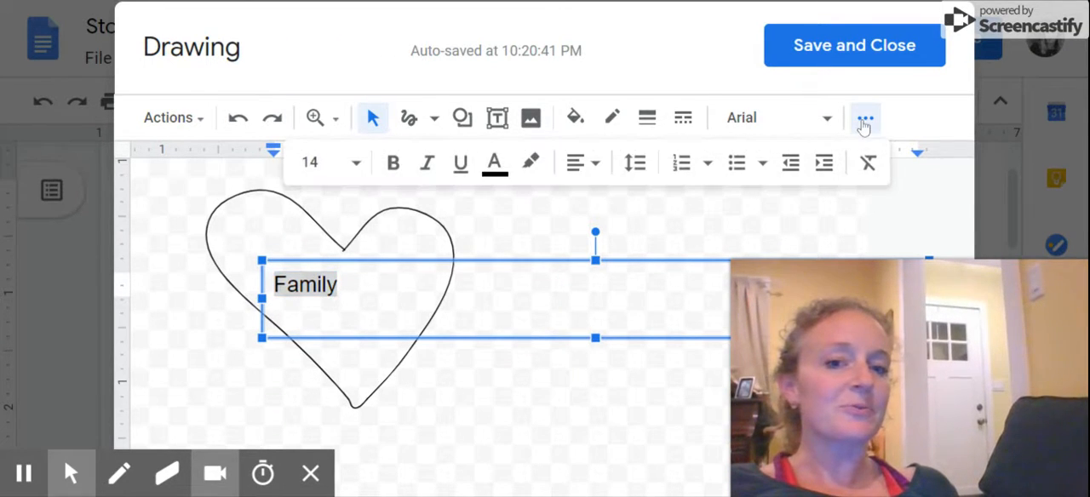
click(313, 162)
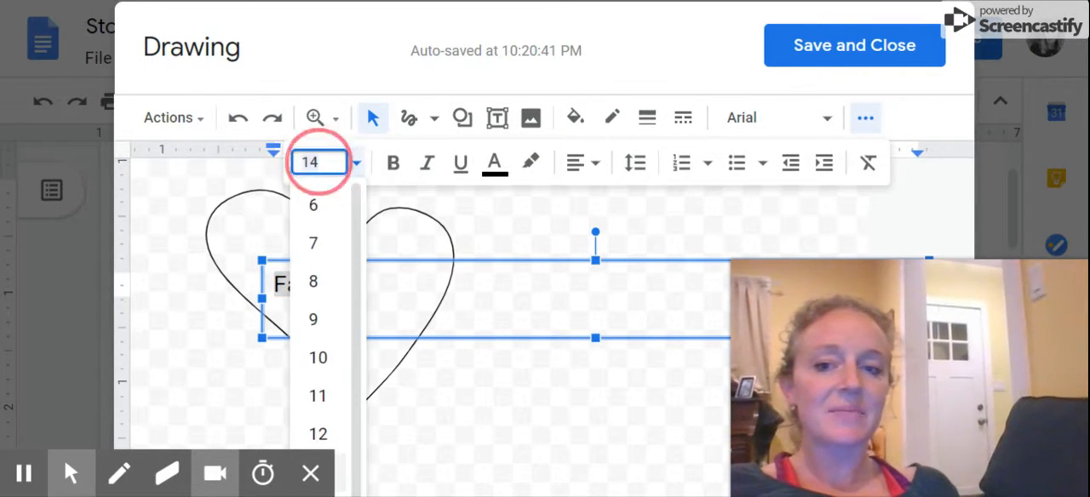
click(313, 282)
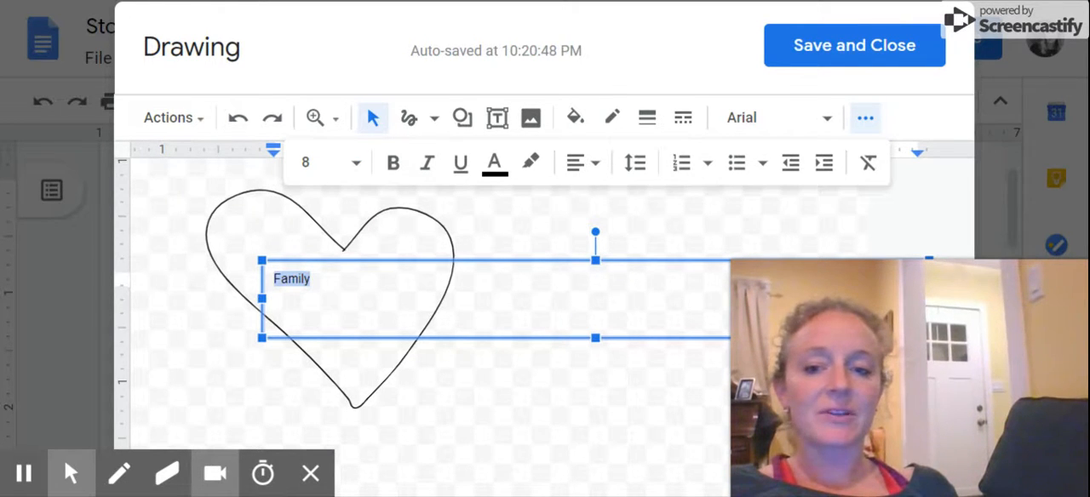
Add "Friends Lake" after "Family" on the same line, separated by a tab space.
click(336, 280)
key(Tab)
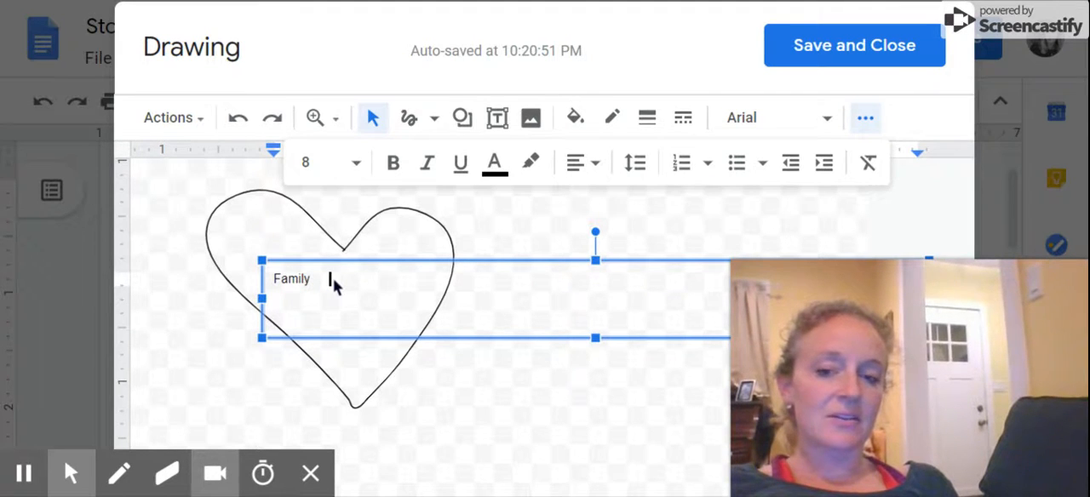
text(Friends Lake)
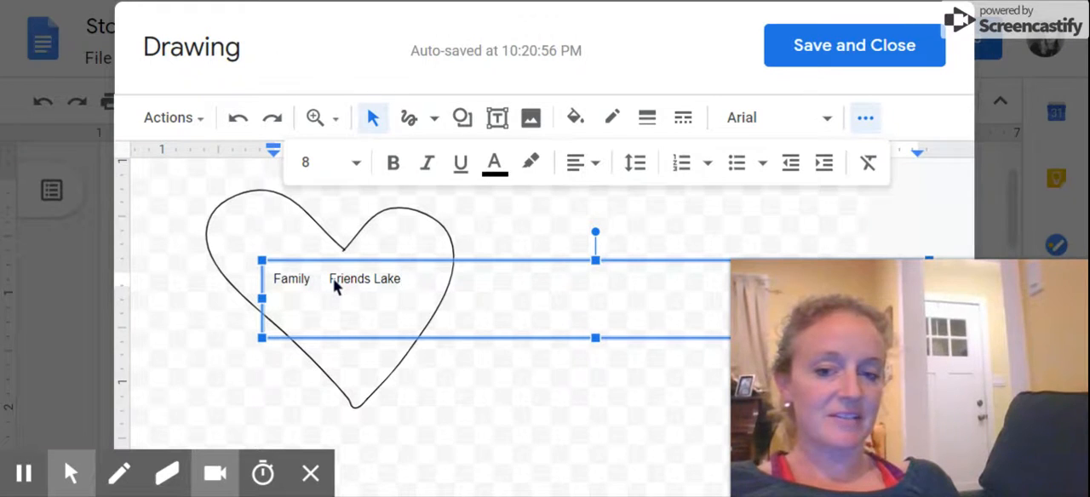
Add a second line in the text box with "Parents" and "Students", separated by a tab space.
key(Return)
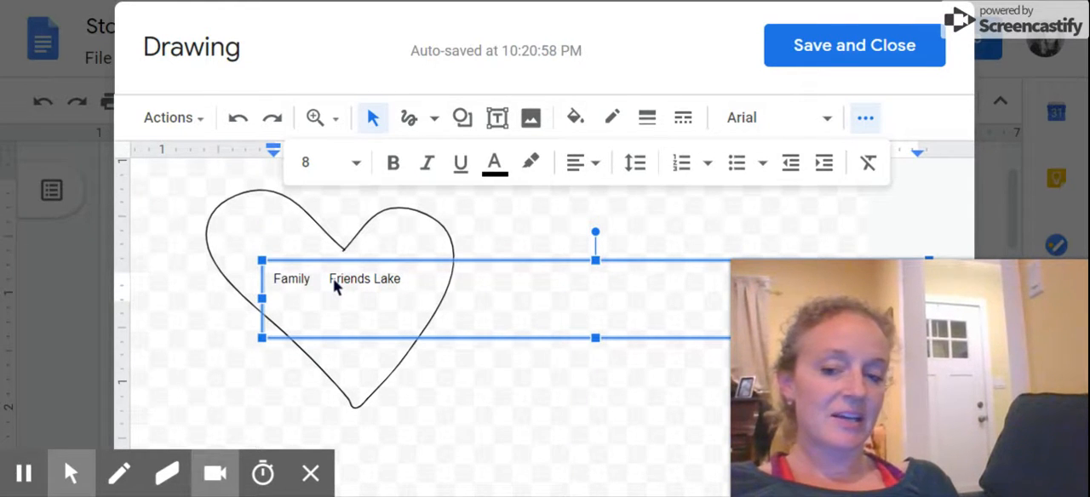
text(M)
key(BackSpace)
text(Parents)
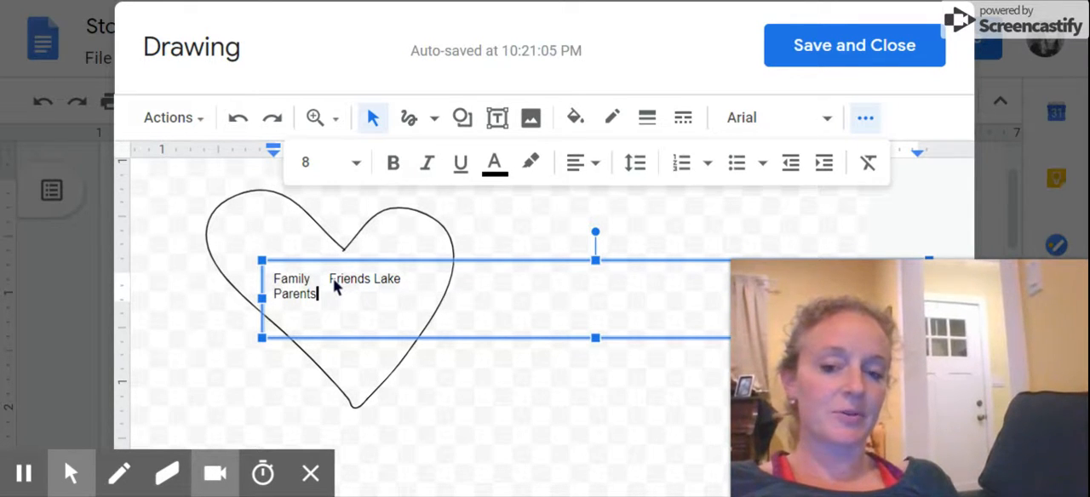
key(Tab)
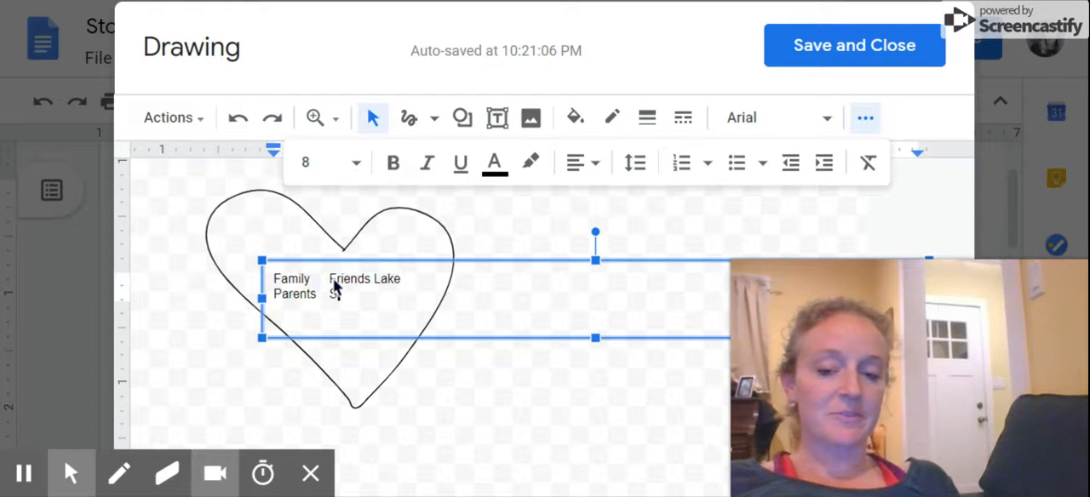
text(udents)
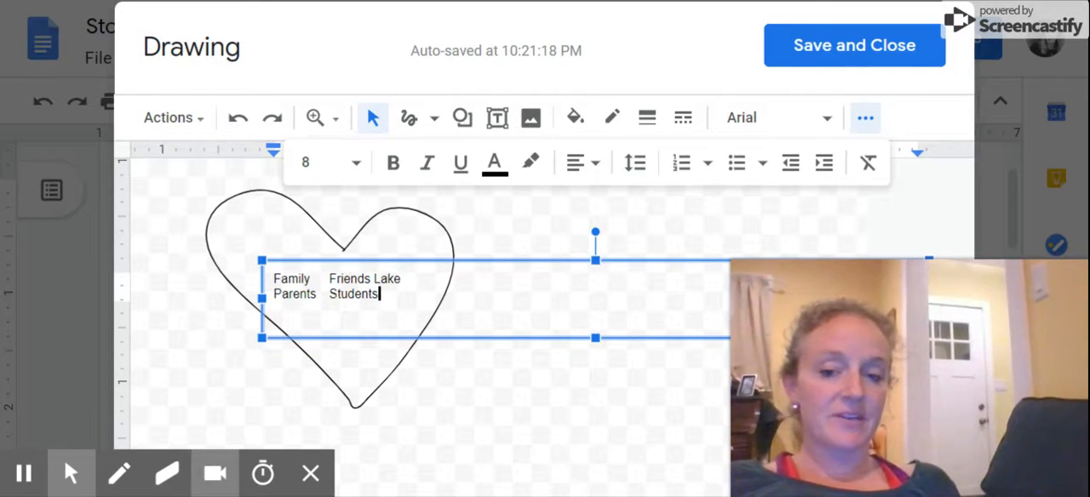
click(449, 385)
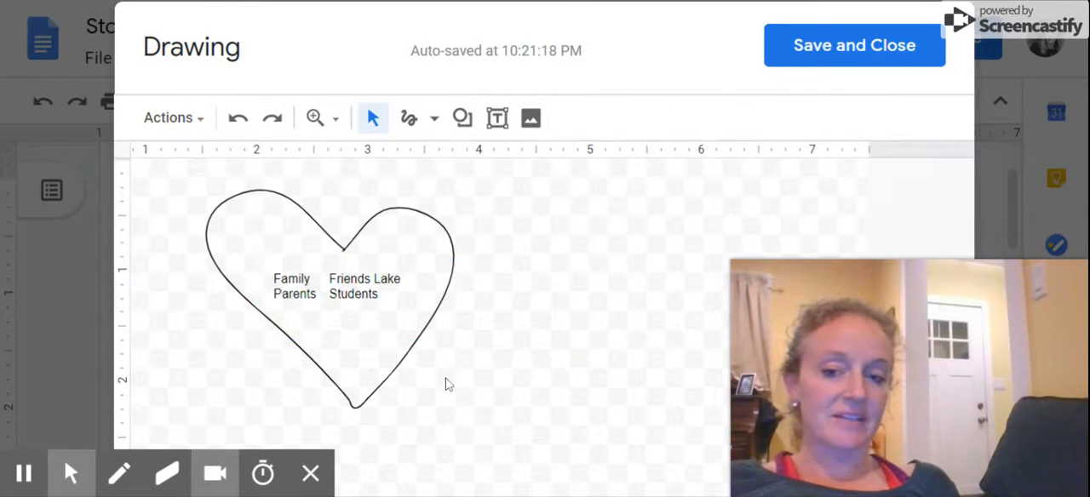
Add a third line in the heart's text box with "CMS" and "Collingswood", indented and separated by a tab space.
click(363, 305)
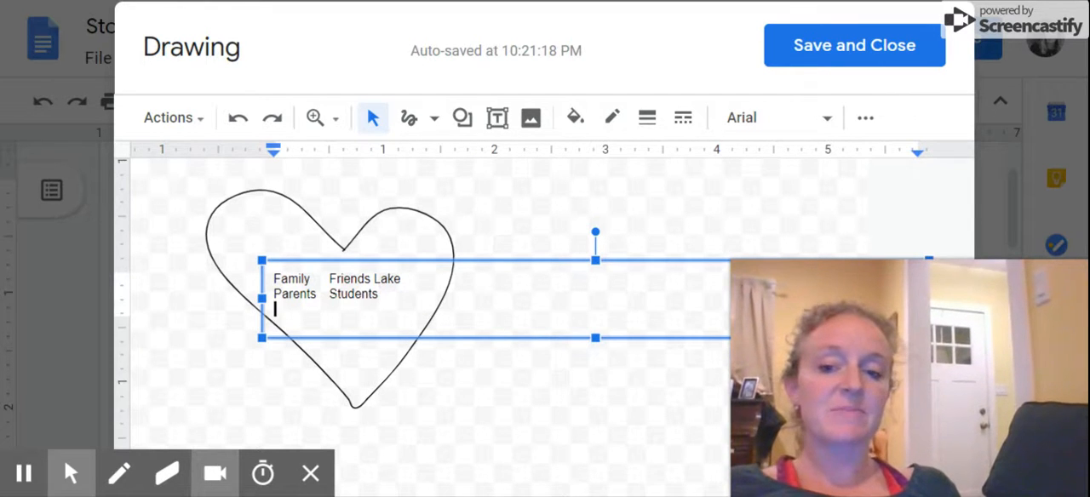
key(Tab)
text(CMS)
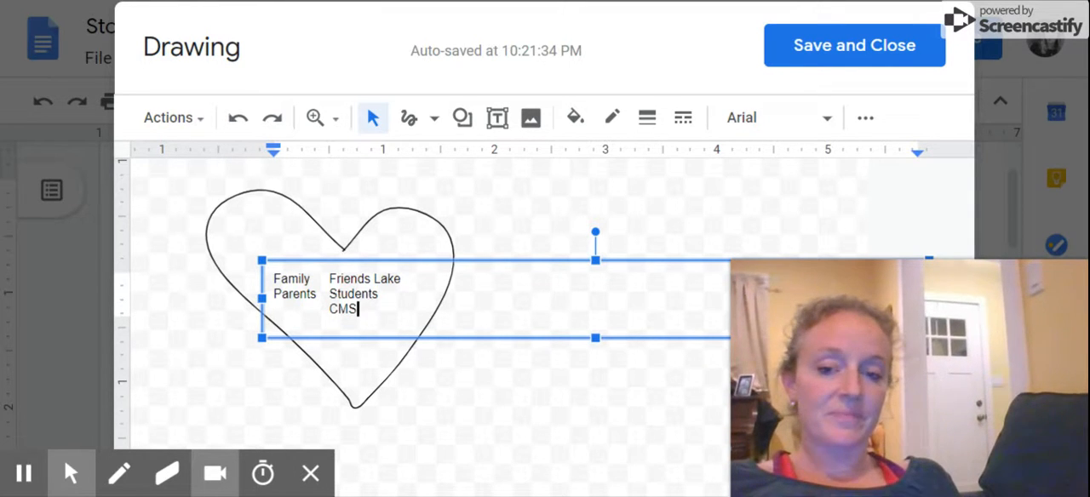
key(Tab)
text(Co)
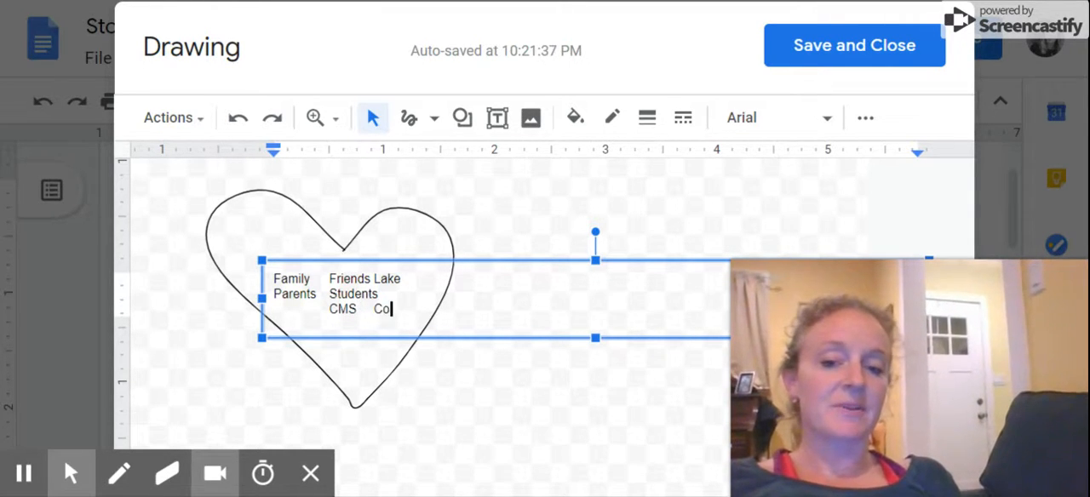
text(llingswood)
key(Tab)
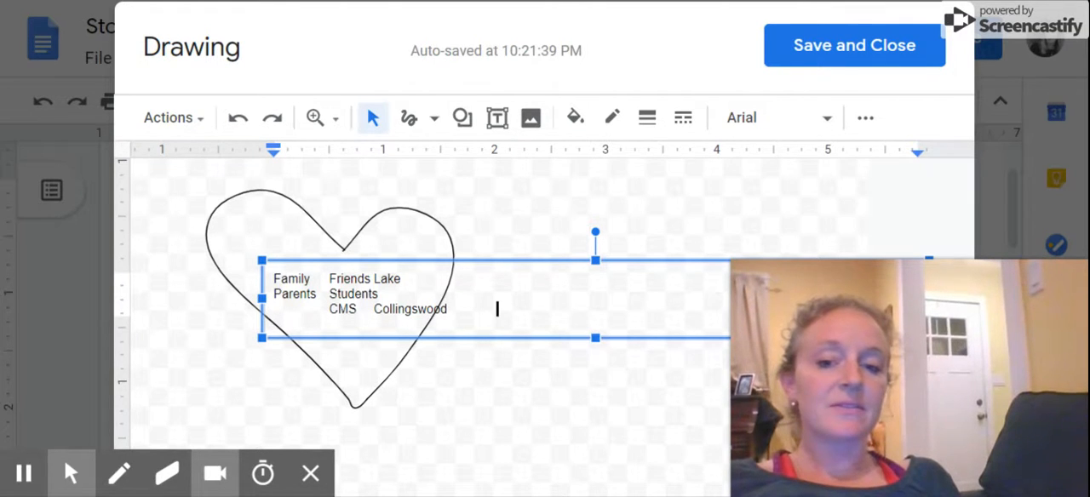
key(BackSpace)
key(Return)
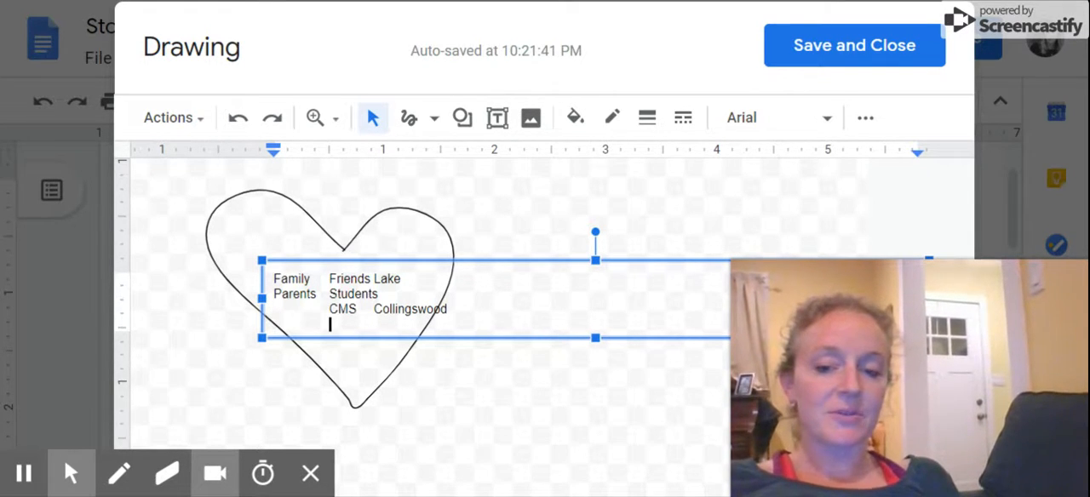
Add "First house" and "Roommate" on two indented lines below "CMS" inside the heart.
text(Frist ho)
key(BackSpace)
key(BackSpace)
key(ctrl+shift+Left)
text(First house)
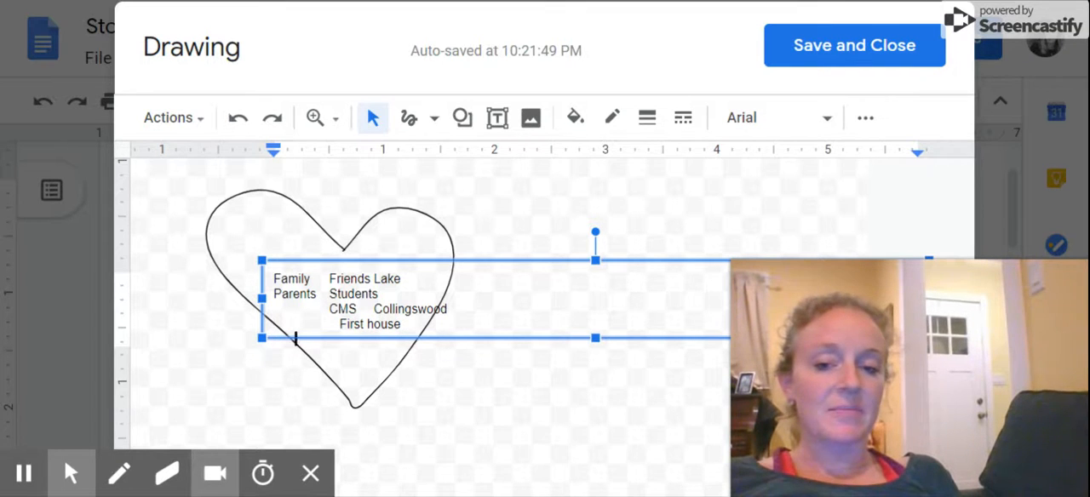
key(Return)
text(Roommate)
key(Return)
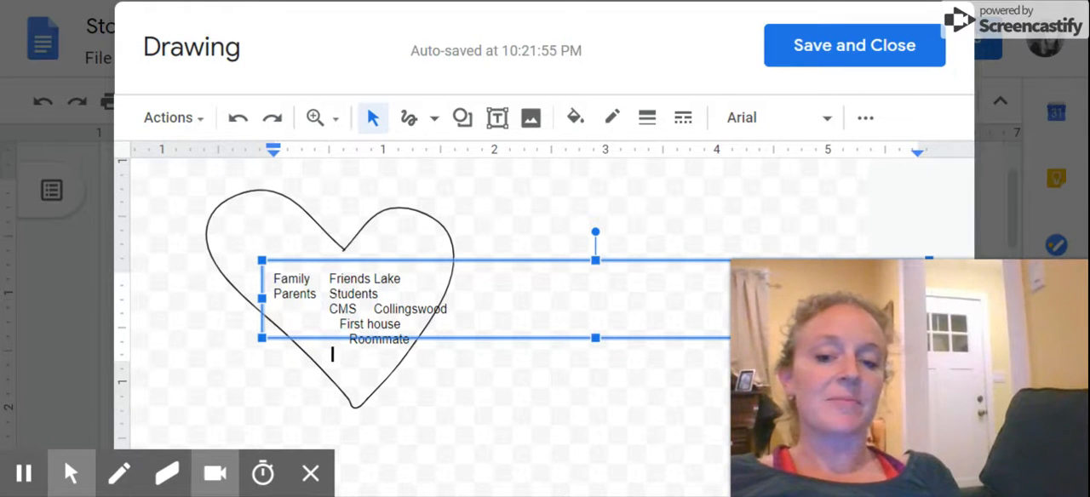
Add "Tiny little" and "library" on two lines near the heart's tip, and save the drawing into the document.
text(Tiny little)
key(Return)
text(li)
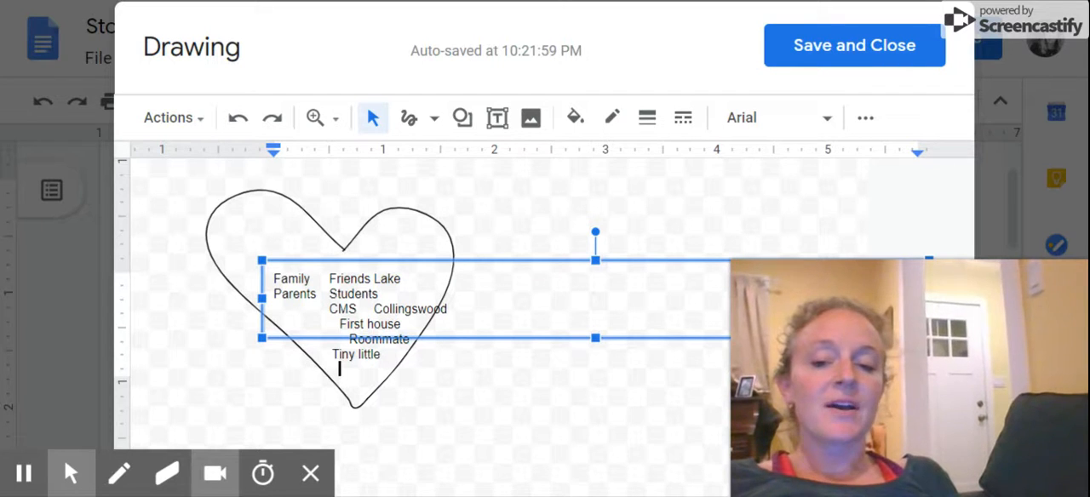
text(brary)
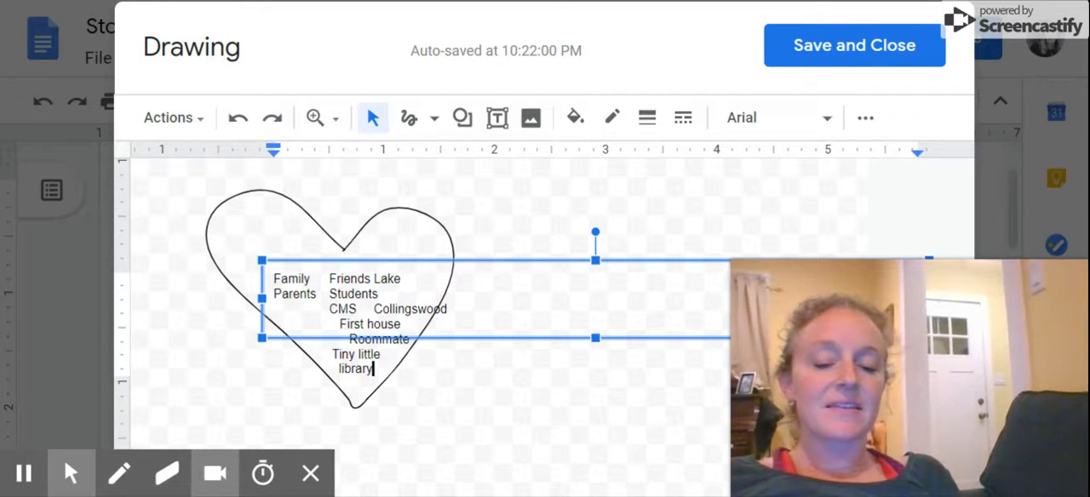
click(483, 428)
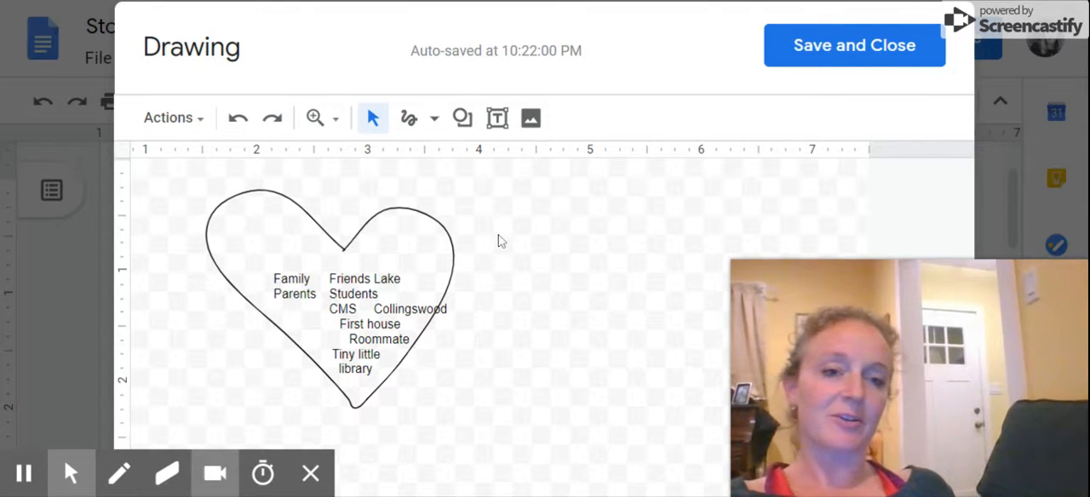
click(810, 44)
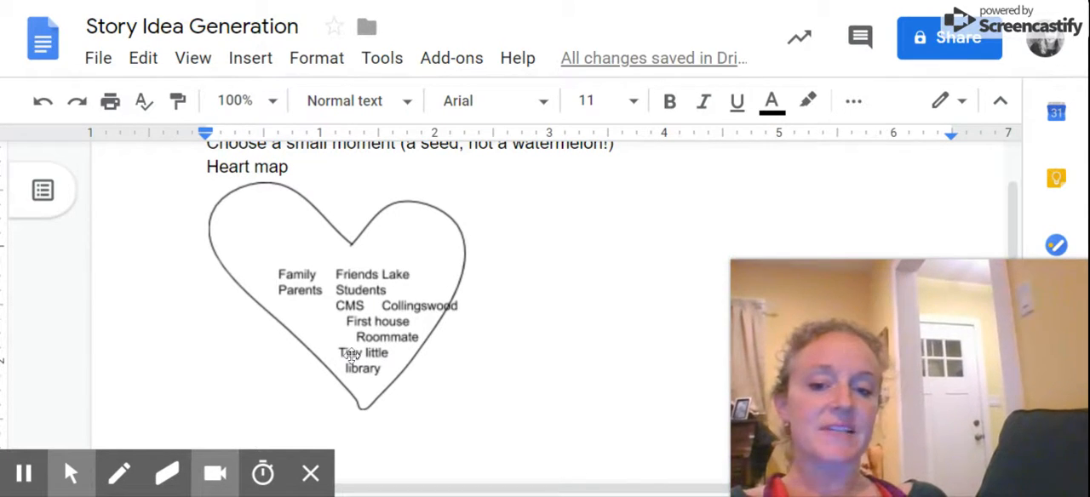
Examine the inserted heart map and the people and places listed inside it.
click(375, 375)
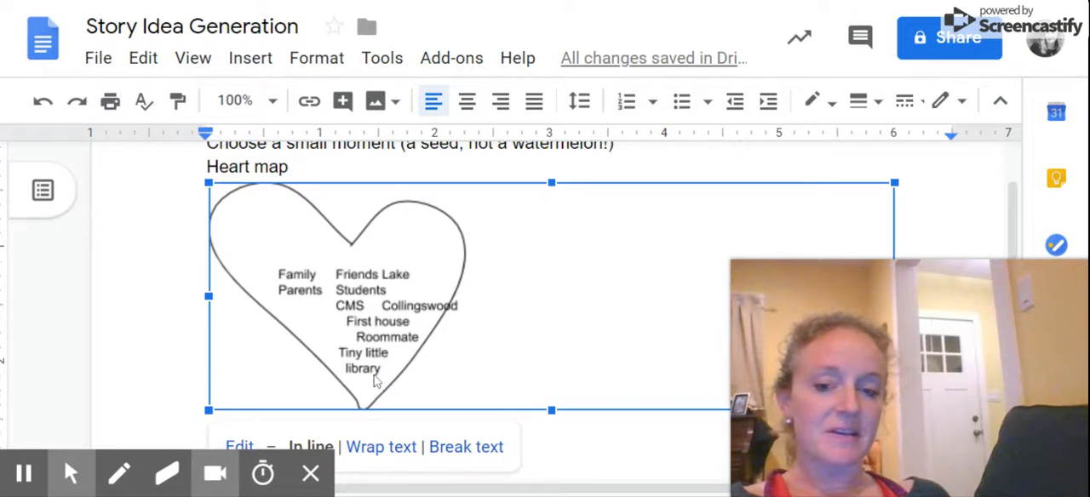
click(178, 421)
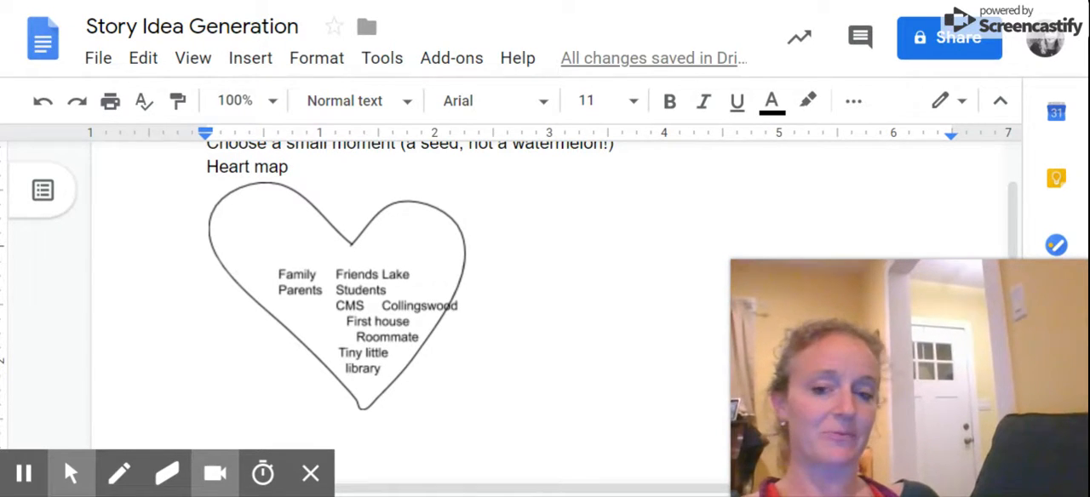
scroll(336, 273, down, 1)
scroll(337, 272, down, 3)
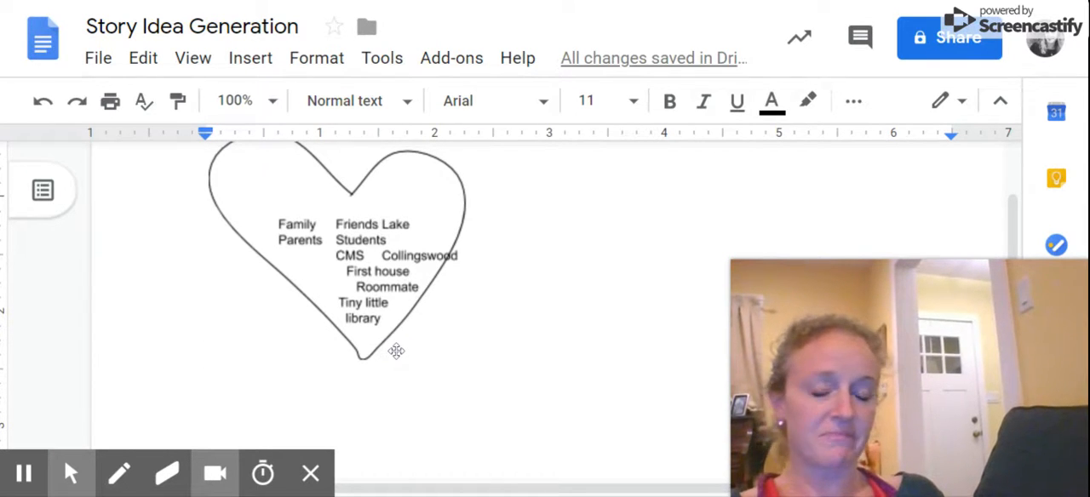
scroll(340, 298, down, 1)
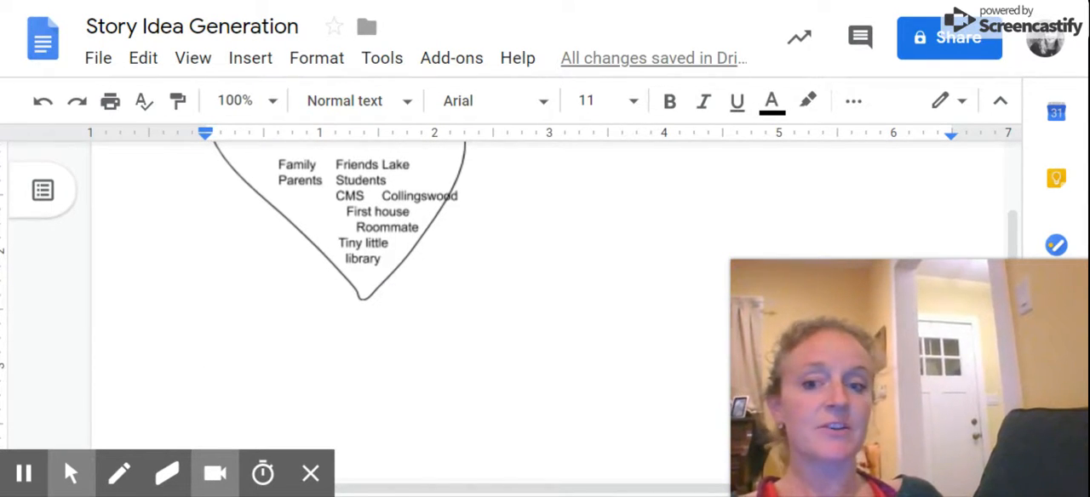
scroll(341, 315, up, 3)
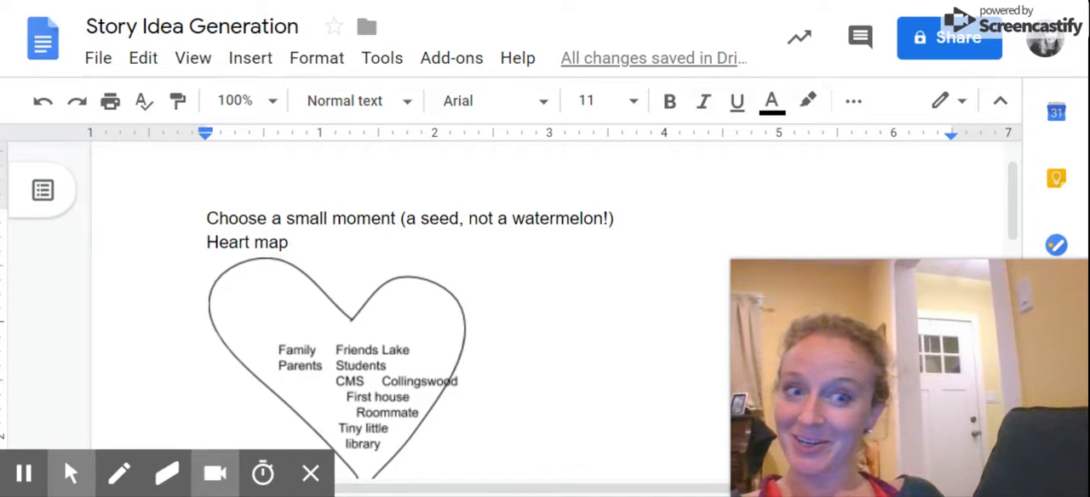
scroll(545, 298, down, 1)
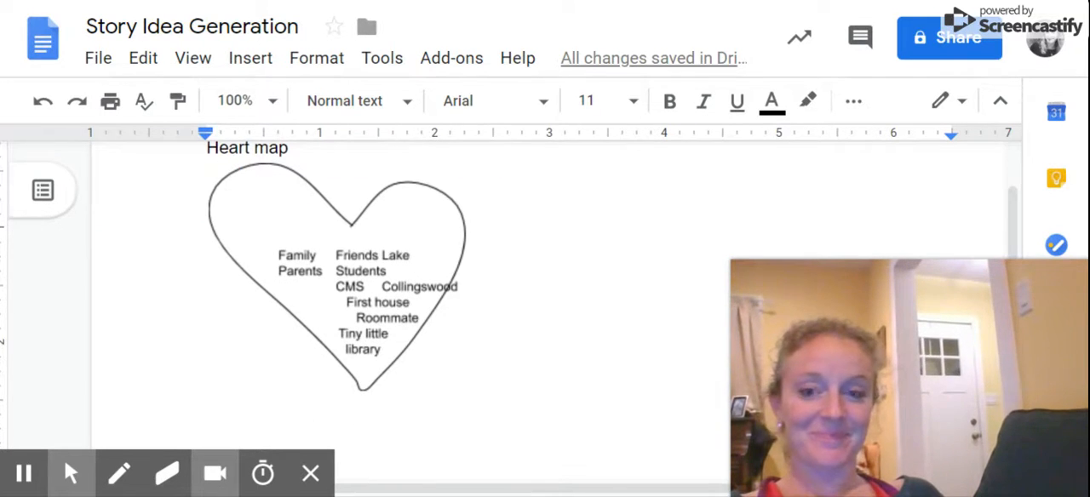
scroll(545, 298, down, 1)
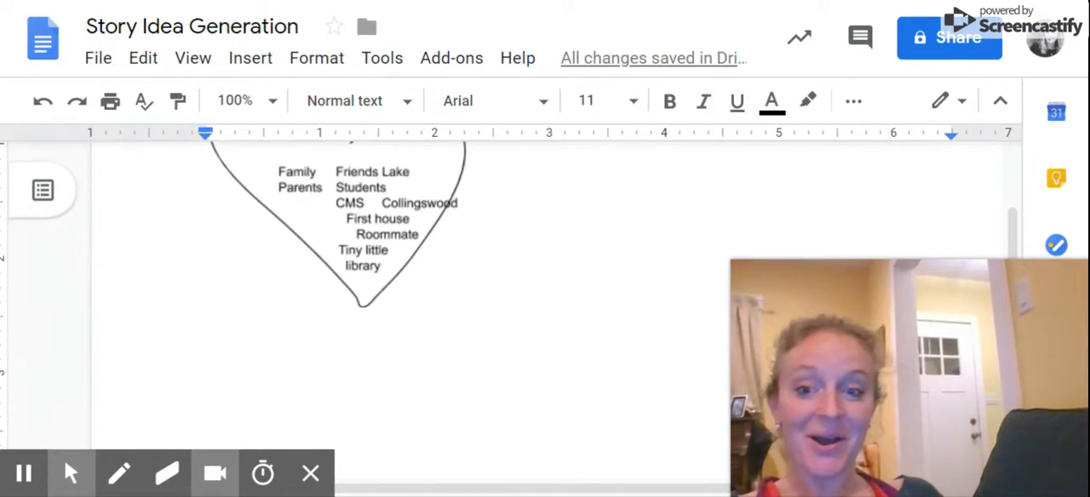
scroll(545, 298, down, 1)
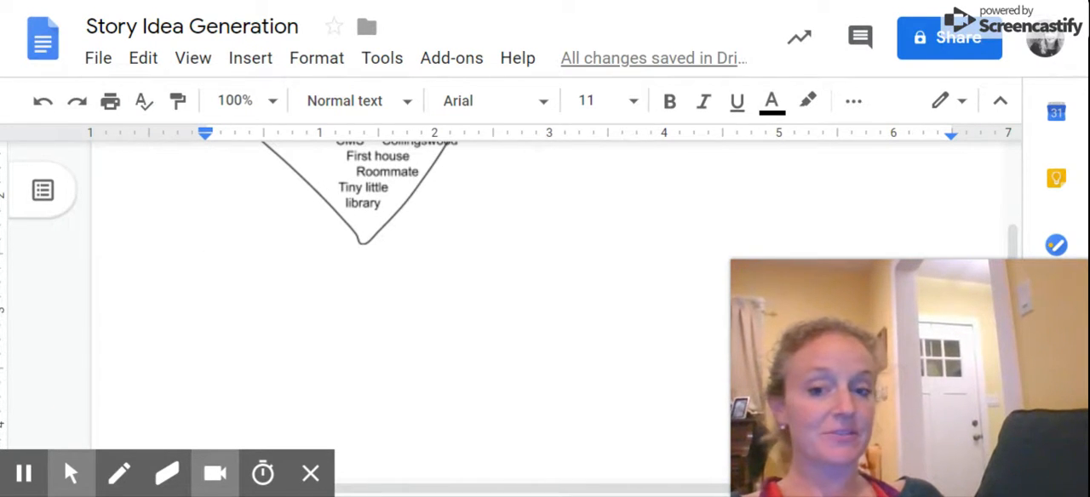
scroll(546, 298, up, 2)
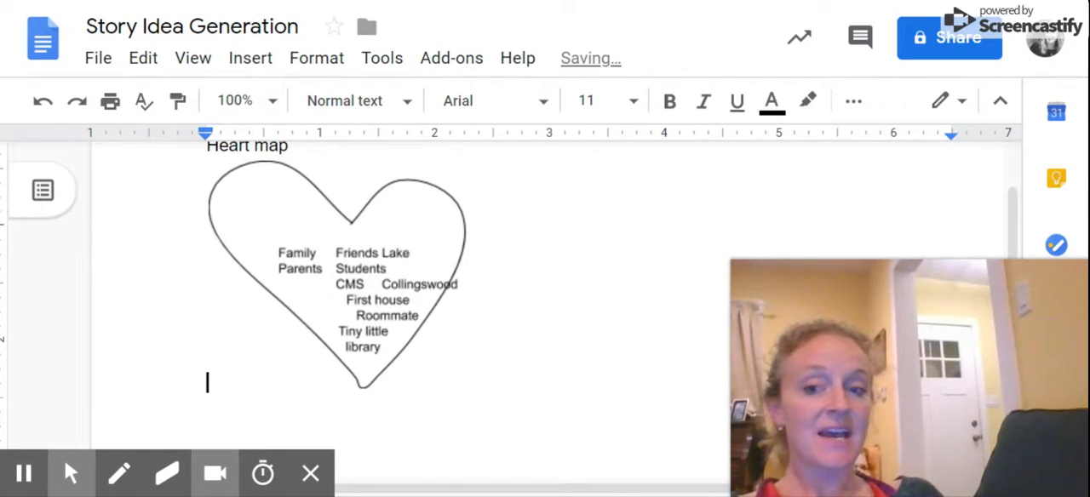
scroll(545, 298, down, 3)
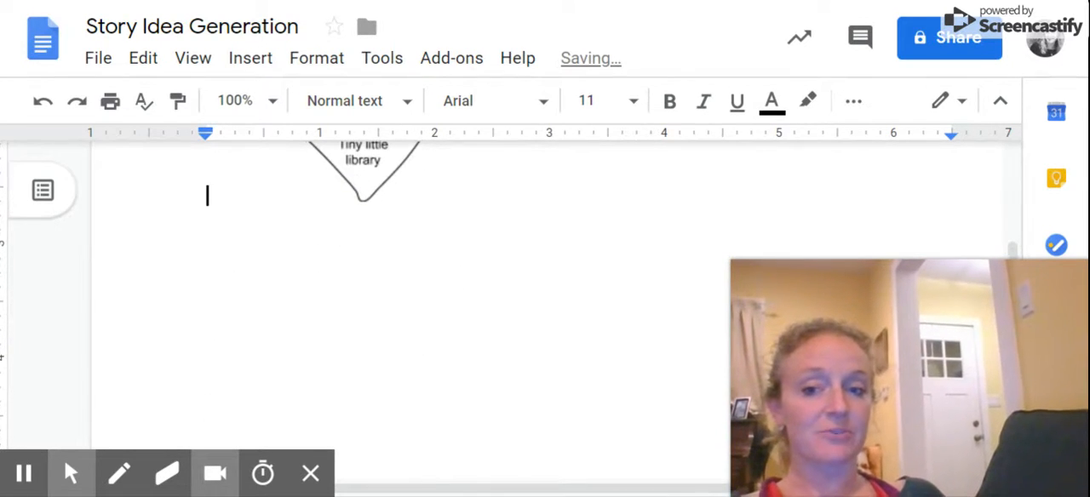
Try to narrow the heart map drawing by pulling in its empty side, and undo the resize.
click(275, 292)
click(550, 211)
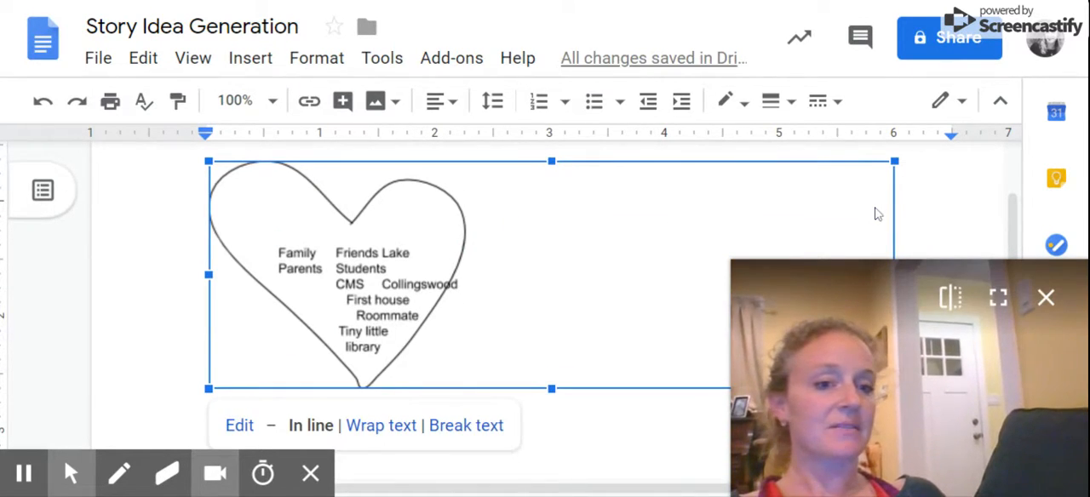
scroll(878, 214, down, 1)
mouse_move(893, 193)
mouse_down()
mouse_move(792, 219)
mouse_move(467, 221)
mouse_up()
click(472, 381)
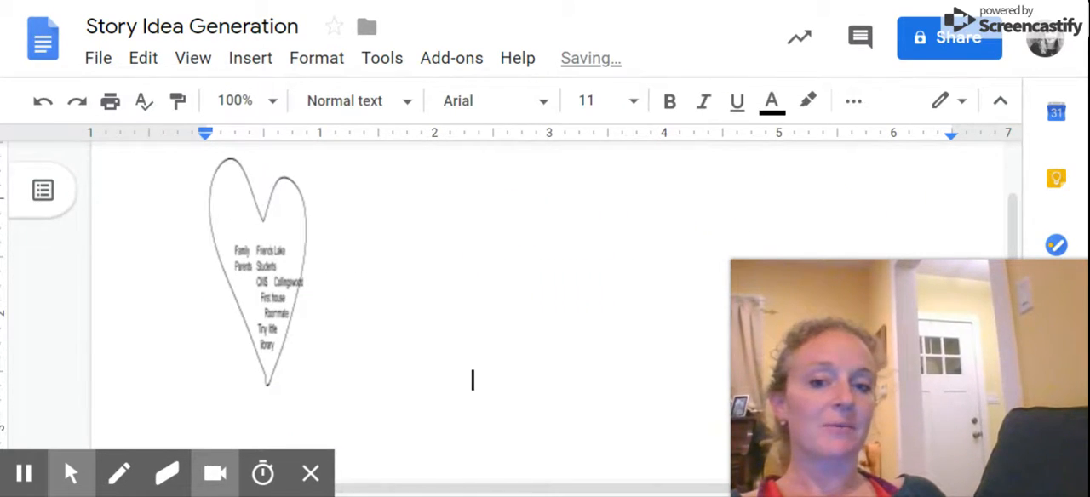
click(43, 105)
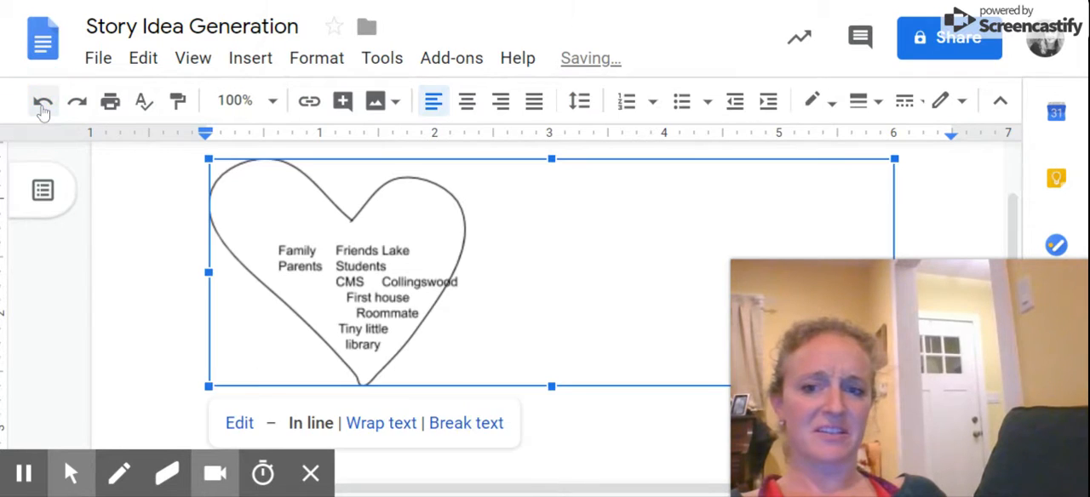
scroll(608, 351, down, 1)
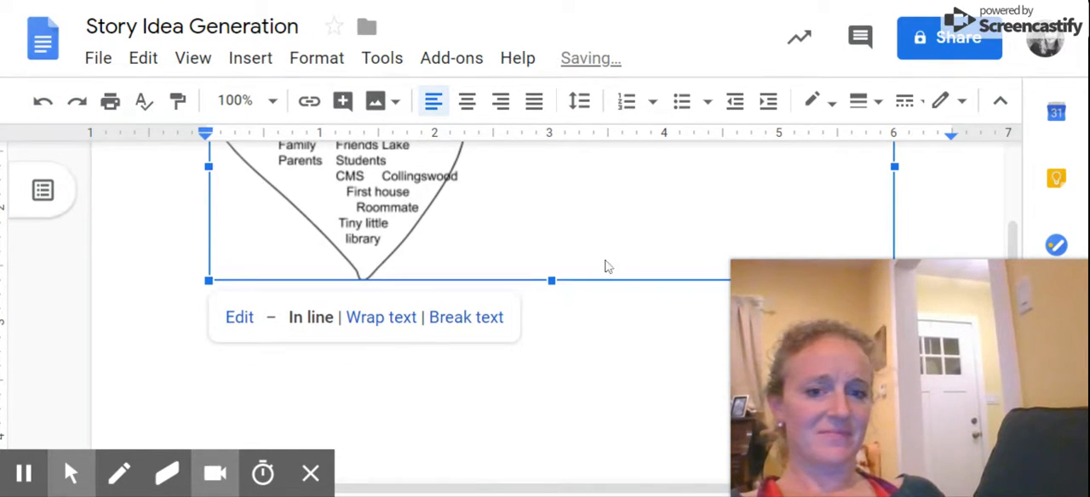
double_click(601, 248)
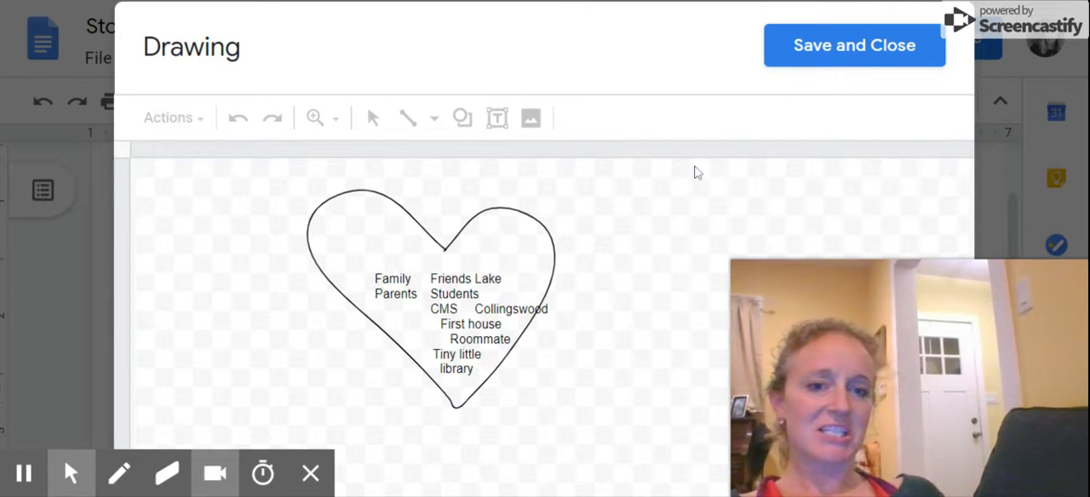
click(800, 44)
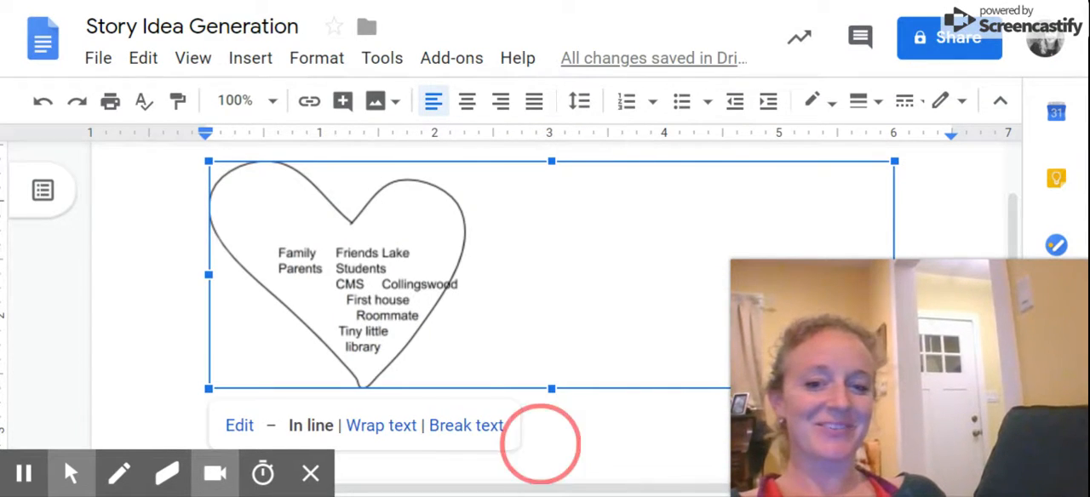
Insert blank lines below the heart map drawing and add the heading "First Times".
scroll(832, 289, down, 3)
key(Right)
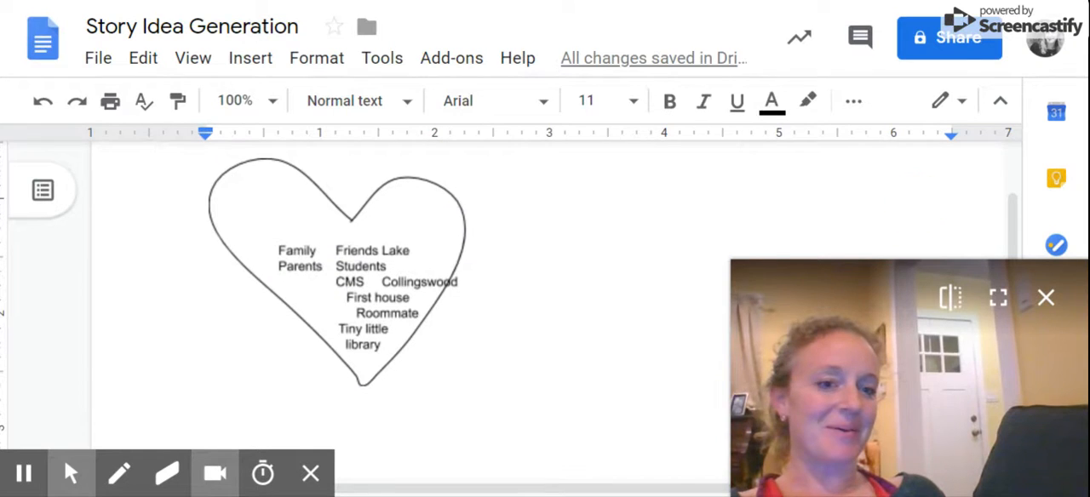
key(Return)
key(Return)
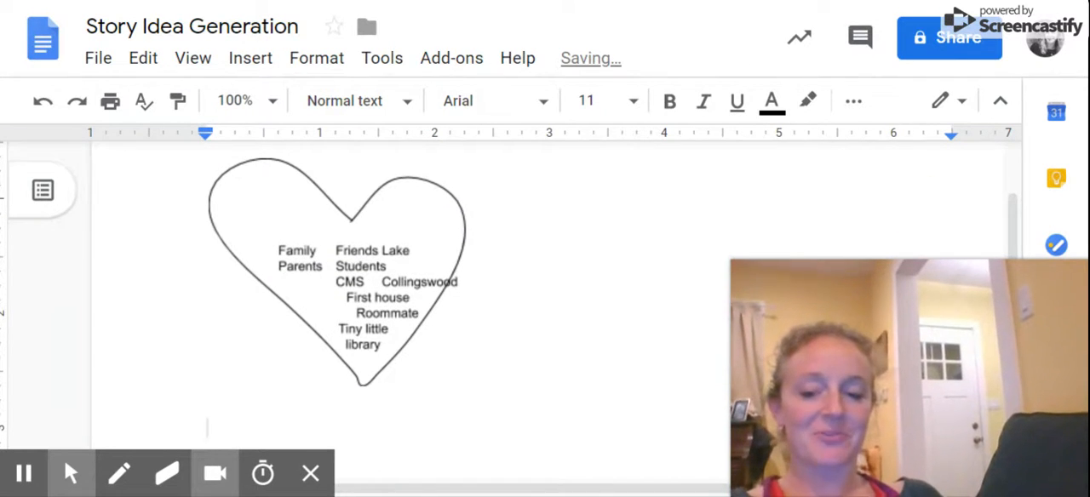
scroll(484, 338, down, 5)
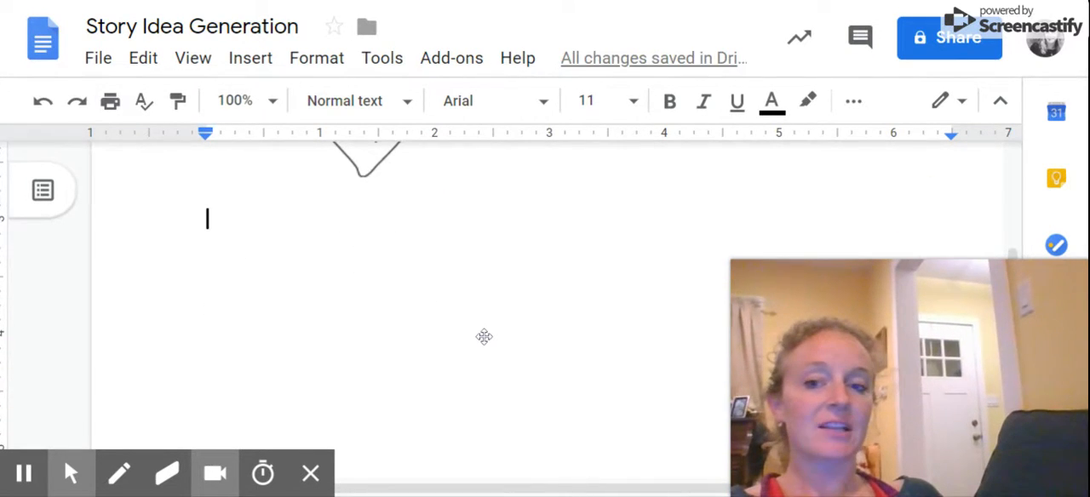
scroll(484, 338, up, 1)
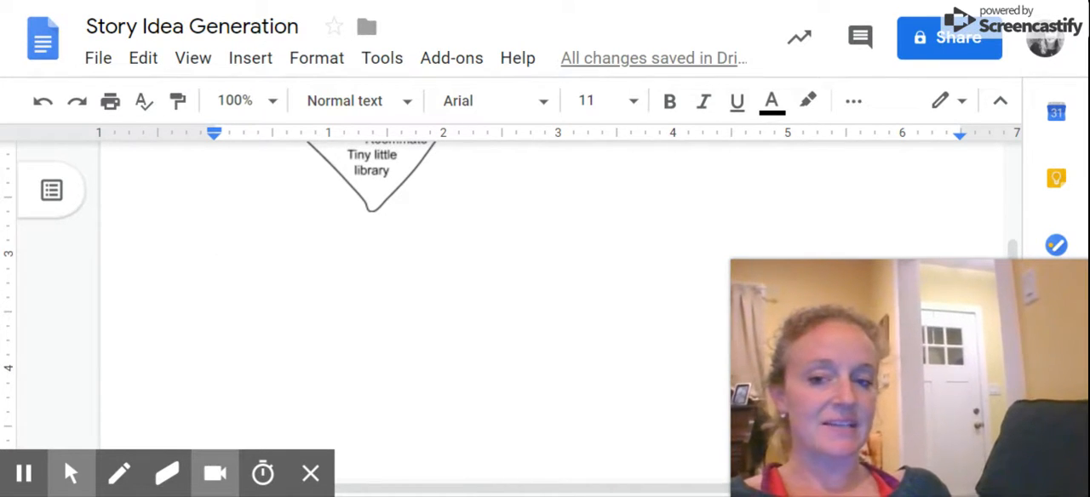
key(Return)
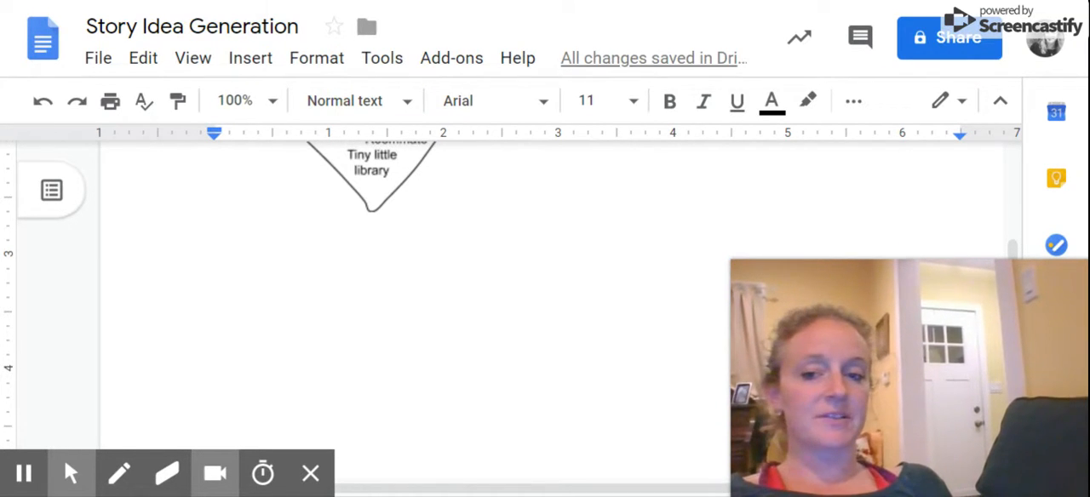
text(First Times)
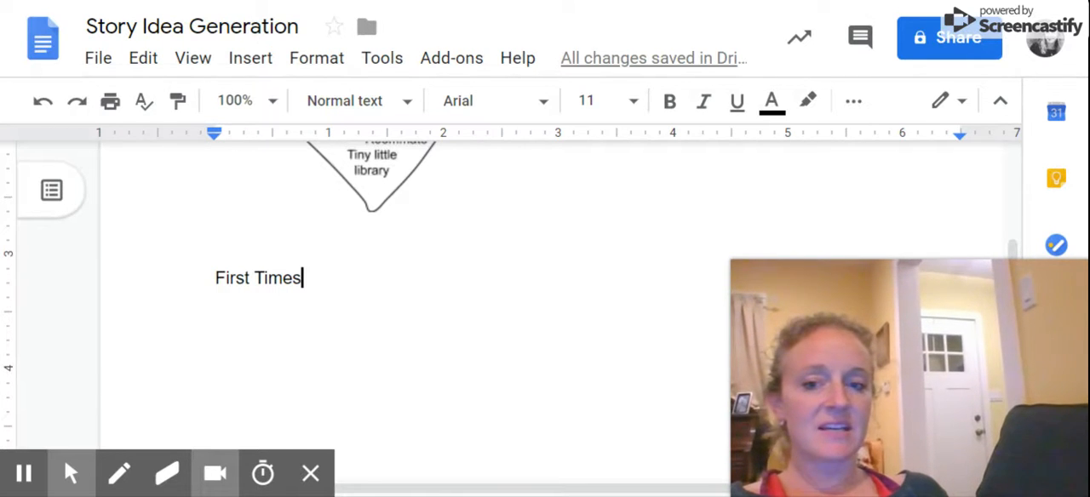
Make the "First Times" heading bold and italic, and start a new line below it in plain formatting.
drag(305, 277, 215, 277)
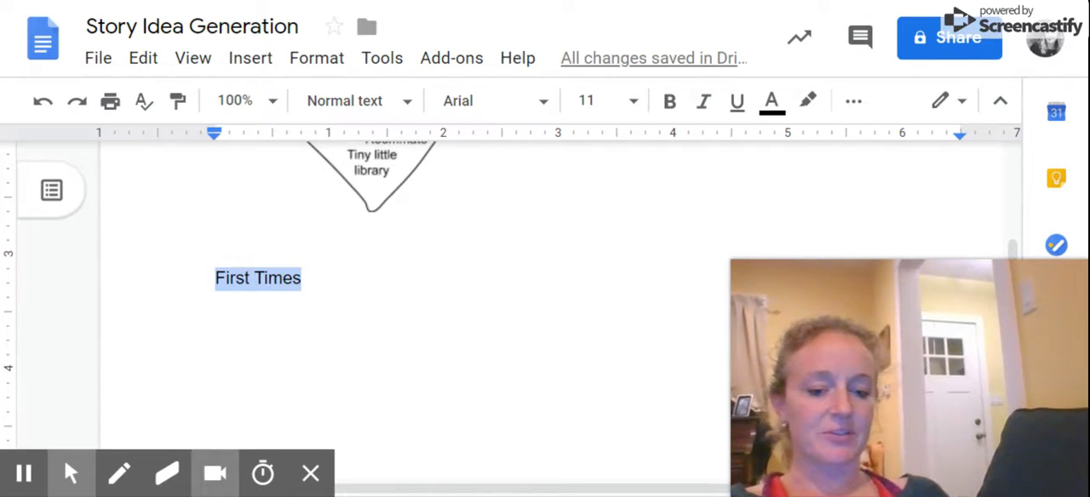
key(ctrl+b)
key(ctrl+i)
key(Right)
key(Return)
key(ctrl+b)
key(ctrl+i)
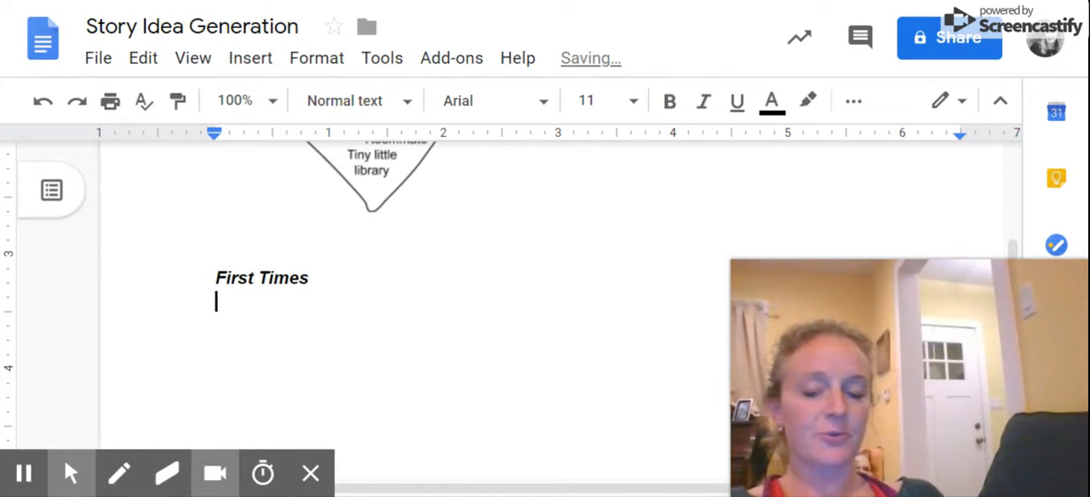
Start a dashed list under the "First Times" heading with the item "Trying guacamole".
text(- First time t)
key(BackSpace)
key(BackSpace)
key(BackSpace)
key(BackSpace)
key(BackSpace)
key(BackSpace)
key(BackSpace)
key(BackSpace)
key(BackSpace)
key(BackSpace)
key(BackSpace)
key(BackSpace)
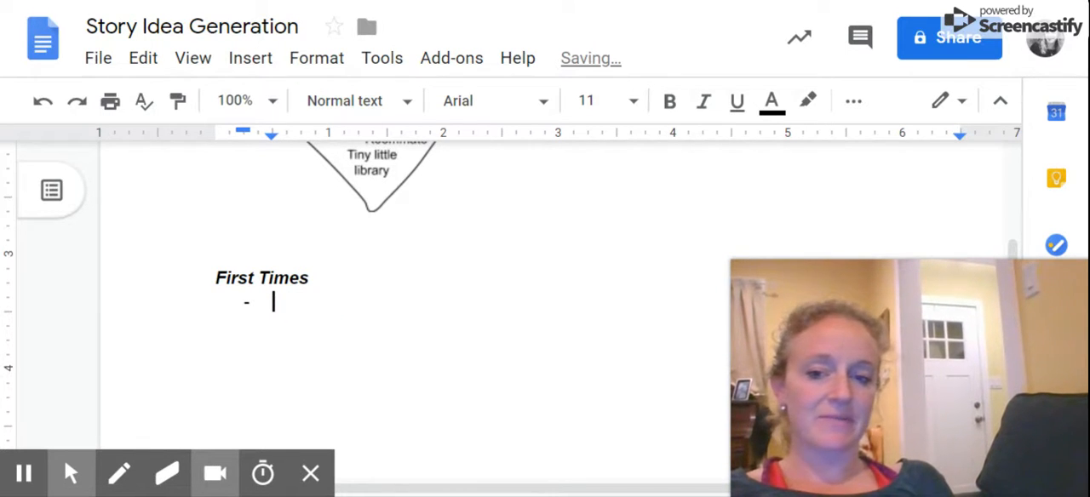
text(- try)
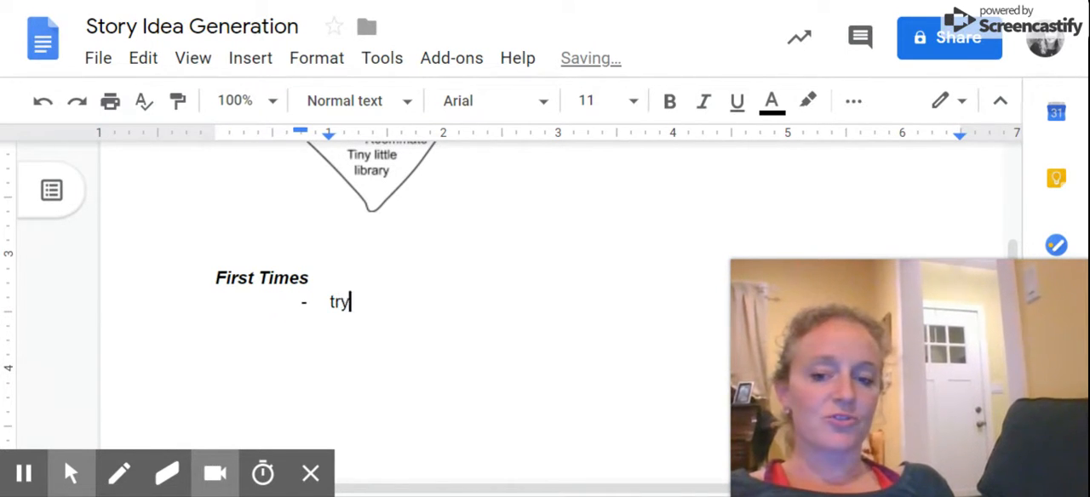
text(ing guacamole)
key(Home)
key(BackSpace)
key(BackSpace)
text(-)
key(End)
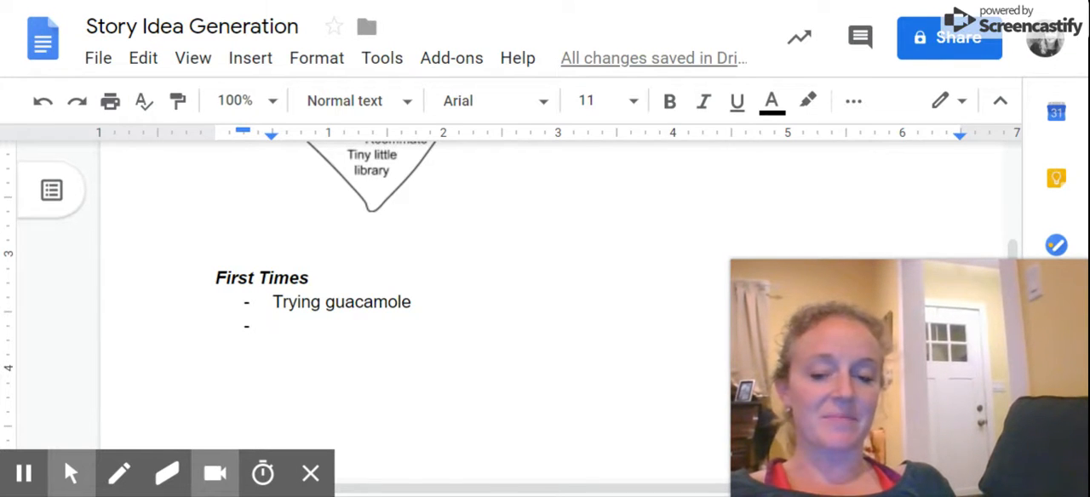
Add the list items "Slow dancing with a boy" and "Went to a funeral/experienced someone's death".
text(Slow dancing with a )
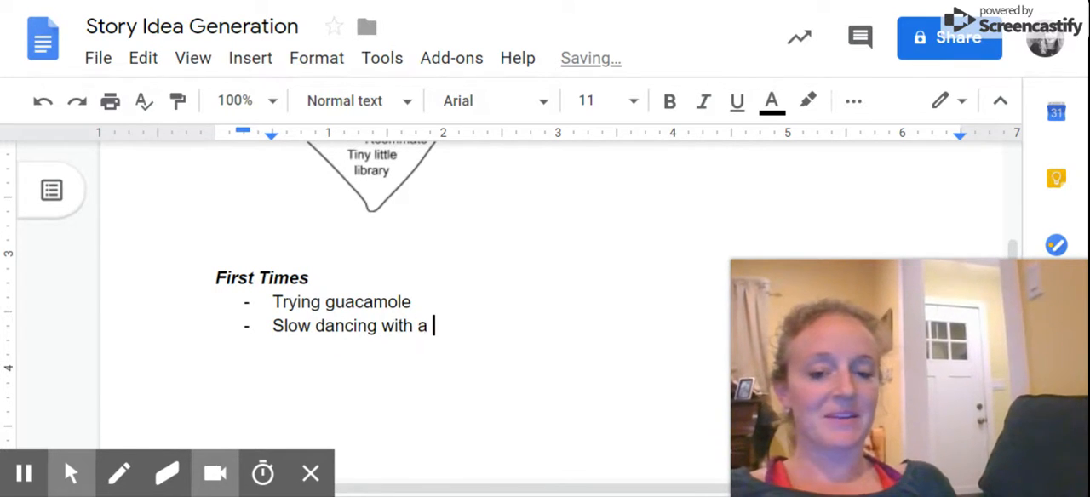
text(boy)
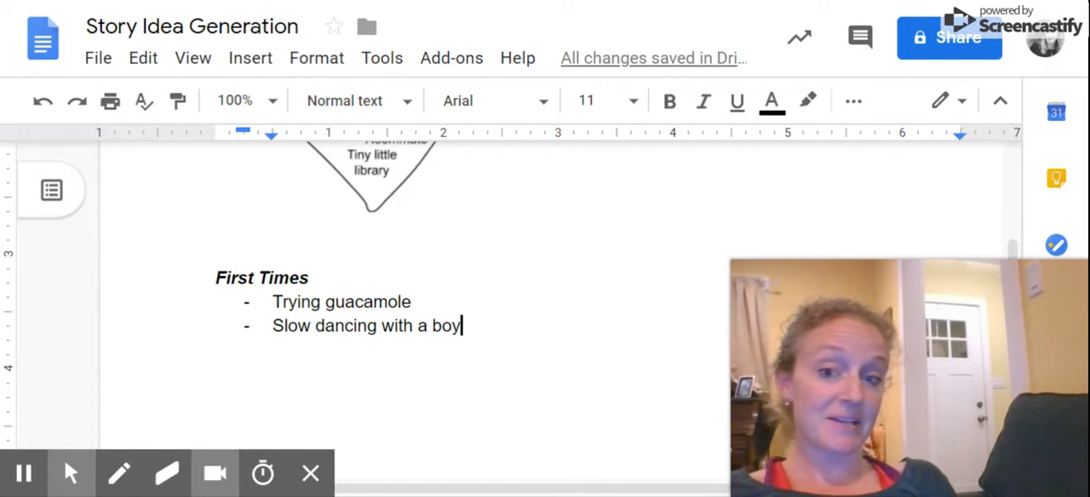
key(Return)
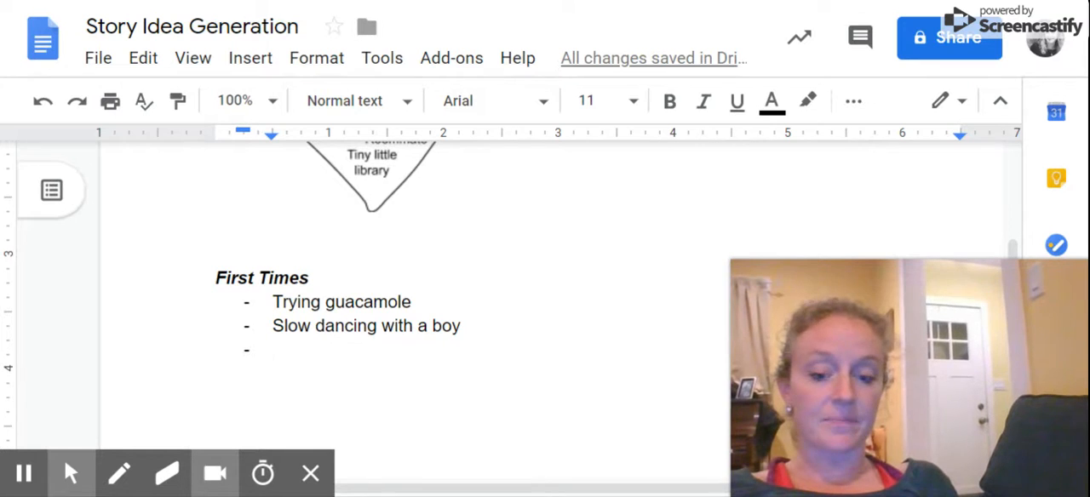
text(Went to )
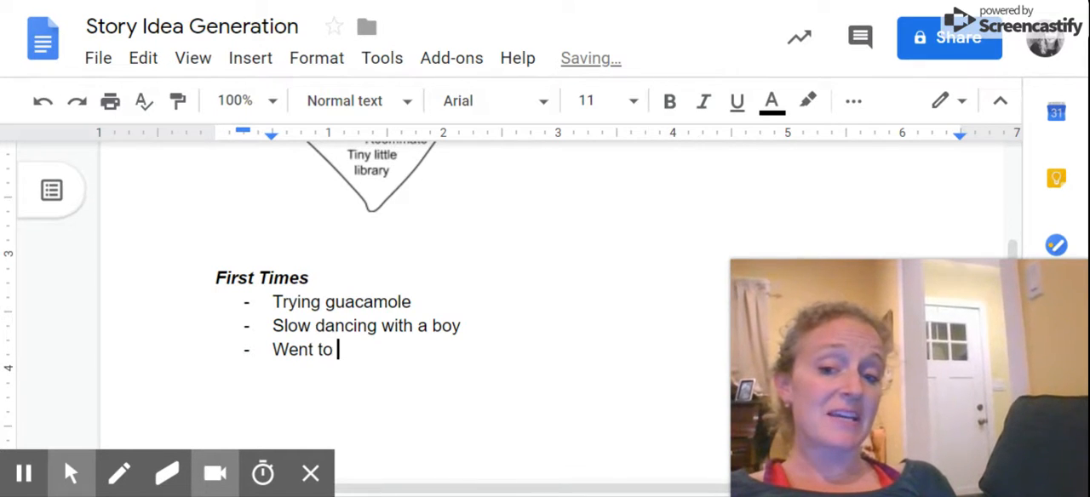
text(a funeral/exp)
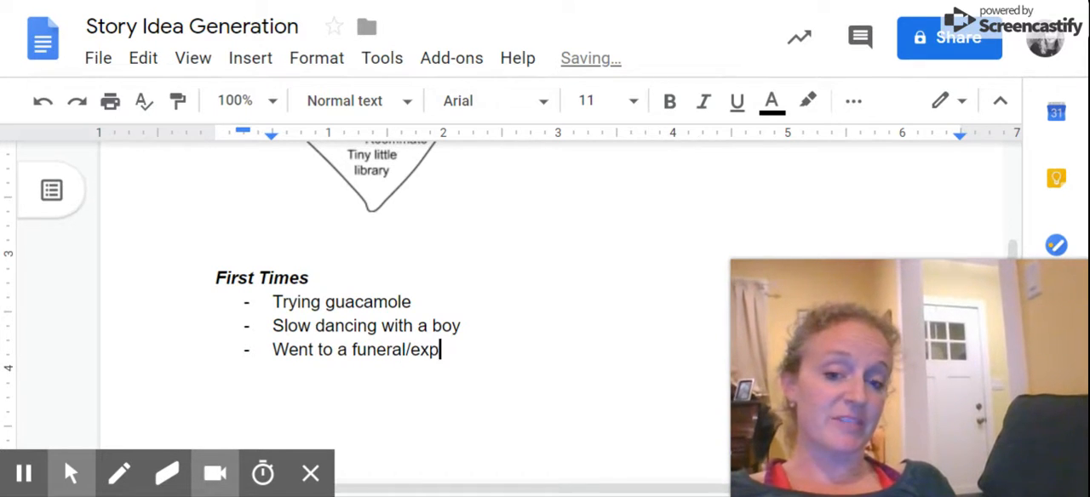
text(erienced someon)
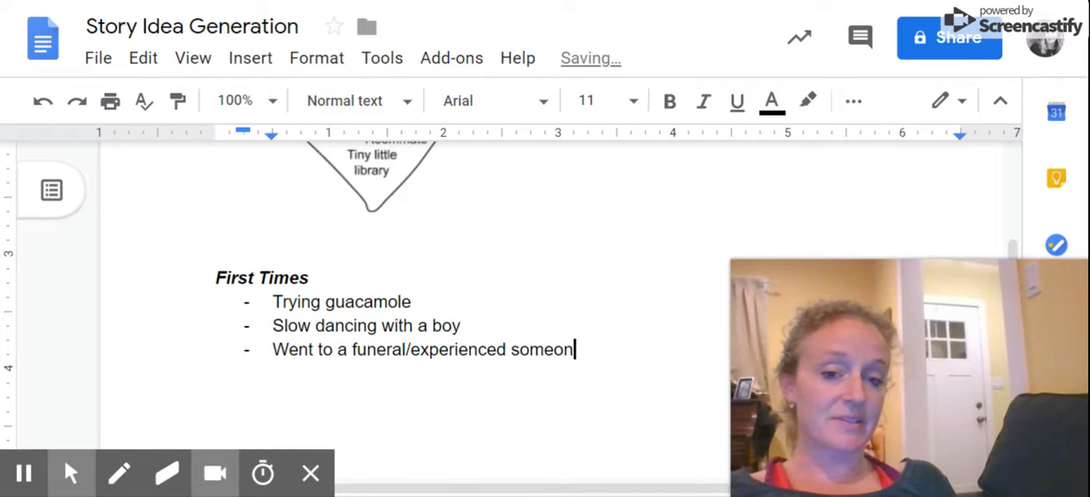
text(e's death)
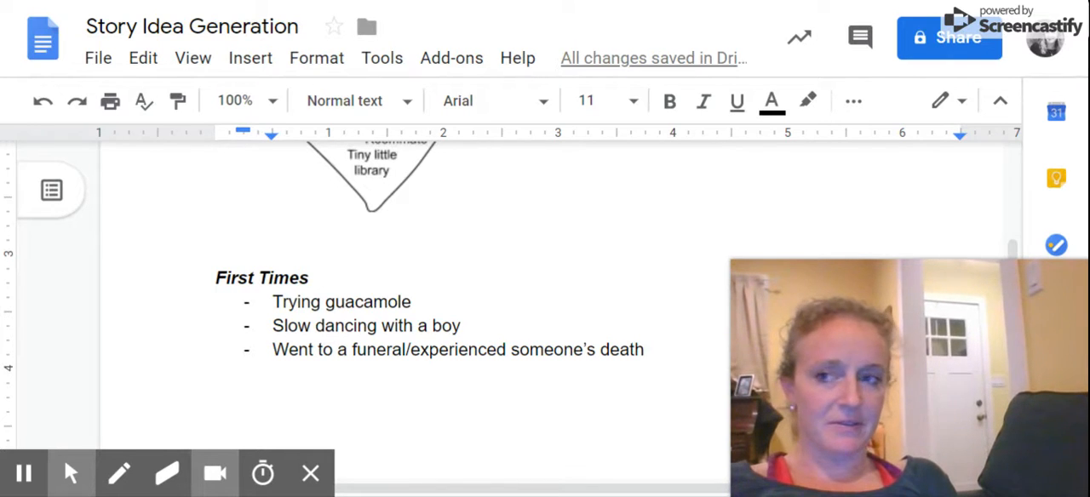
key(Return)
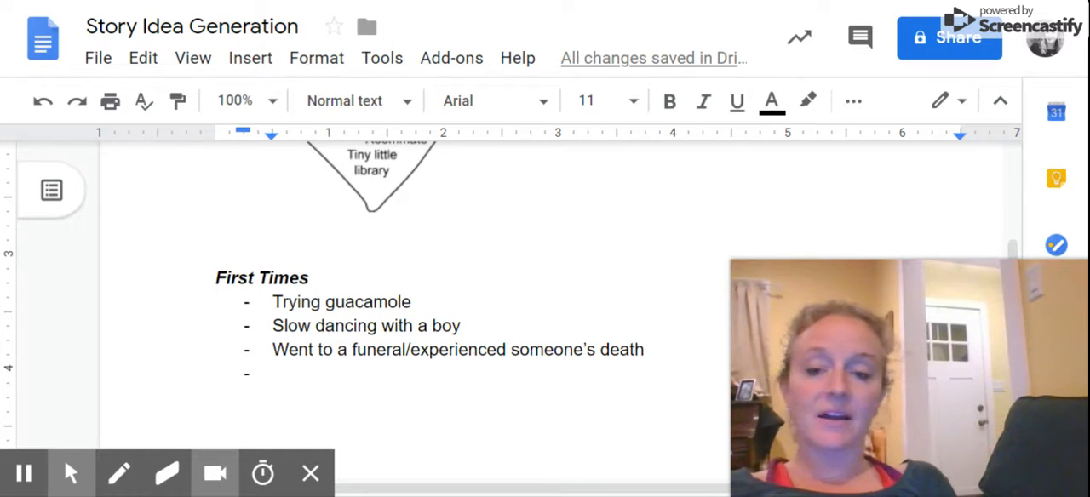
Add the items "Traveled outside the USA" and "Sang in front of an audience by myself", ending the list with a blank line.
text(Traveled outs)
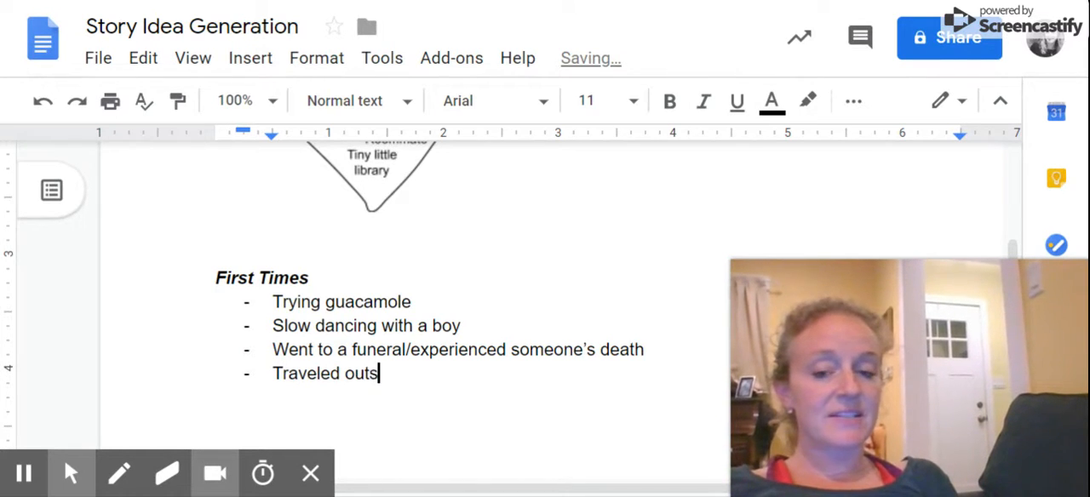
text(ide the USA)
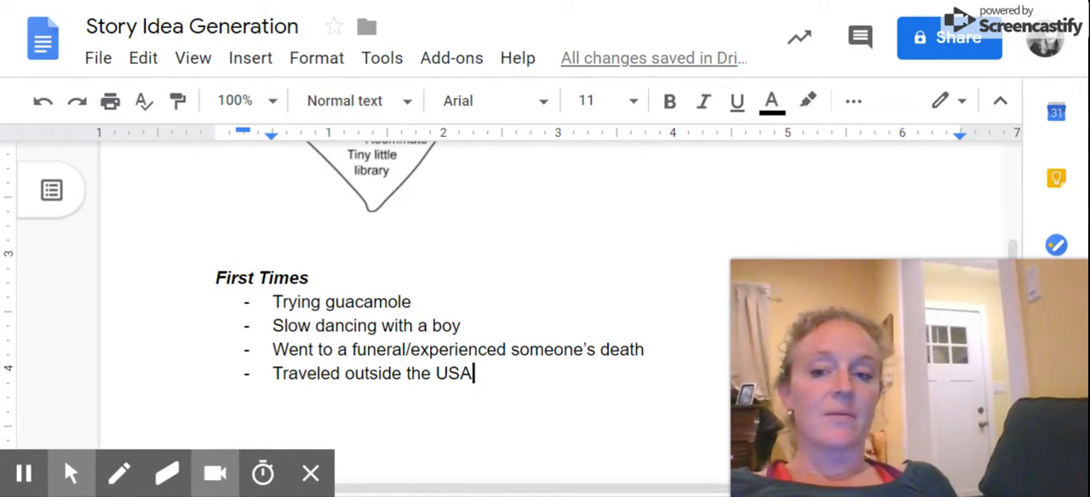
key(Return)
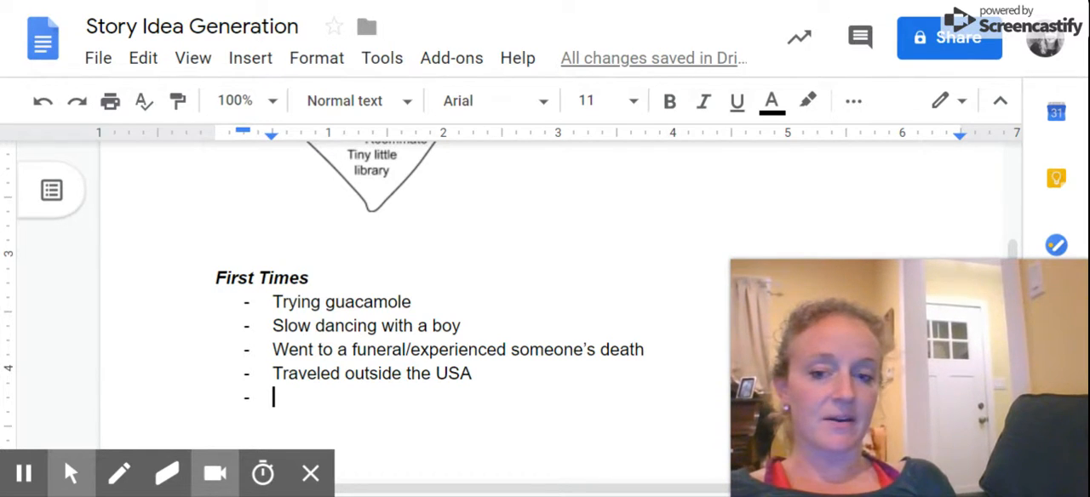
text(Sang in)
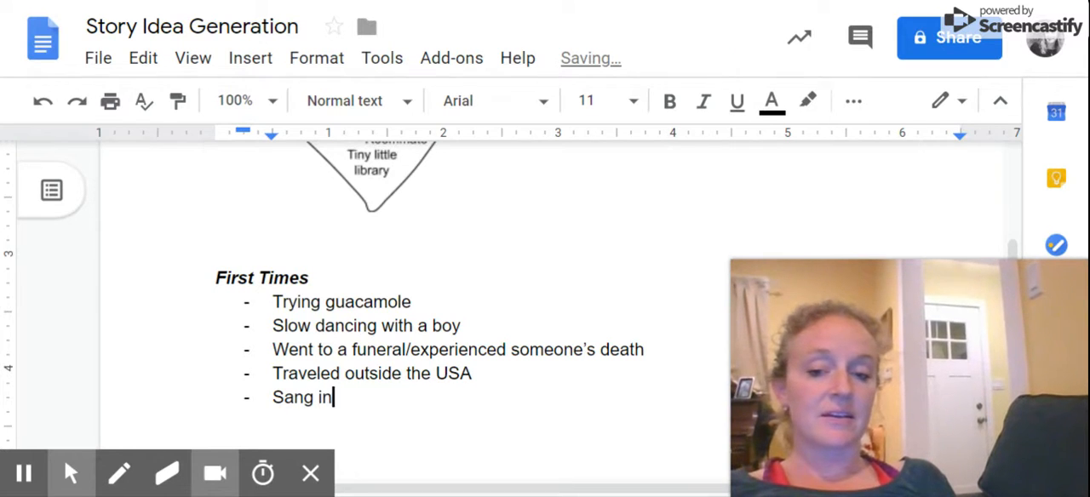
text( front of an audien)
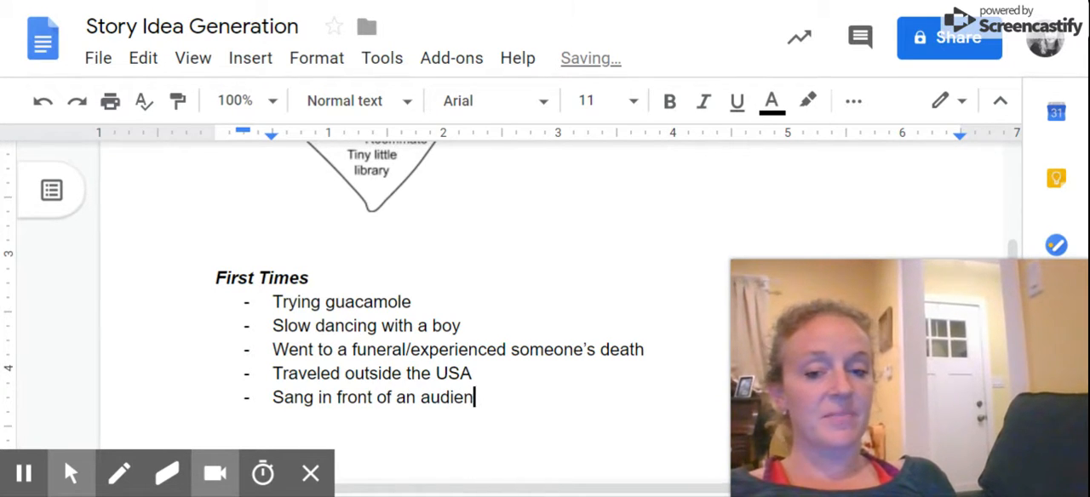
text(ce by myself)
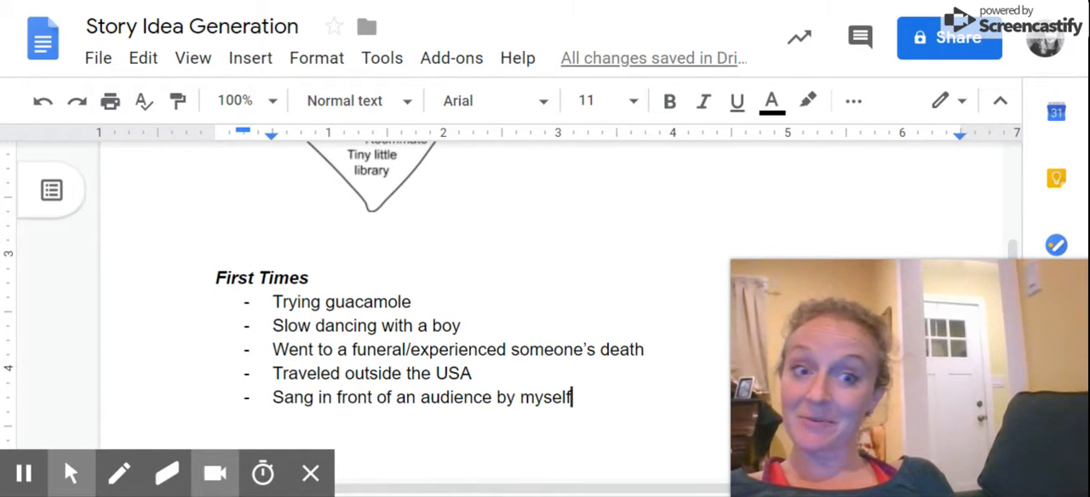
key(Return)
key(BackSpace)
key(BackSpace)
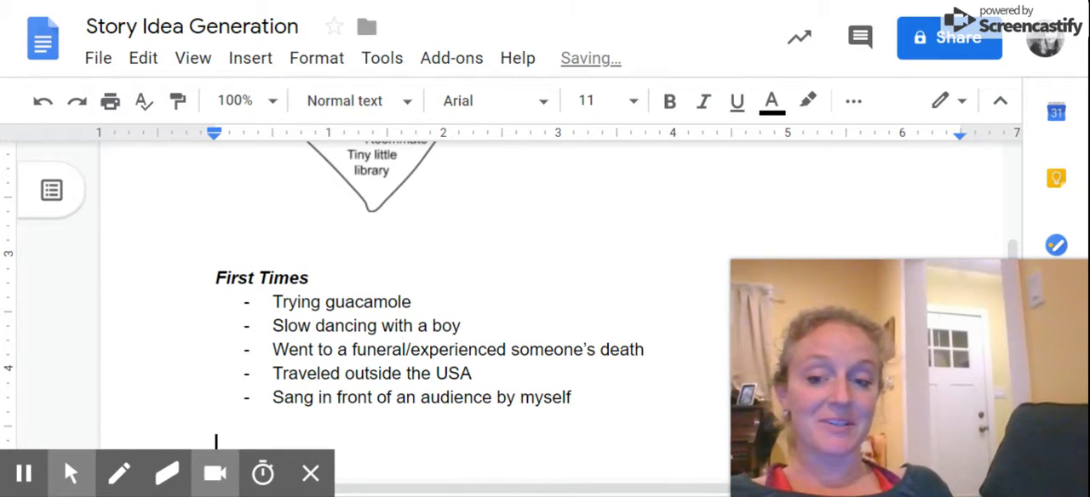
scroll(545, 298, down, 1)
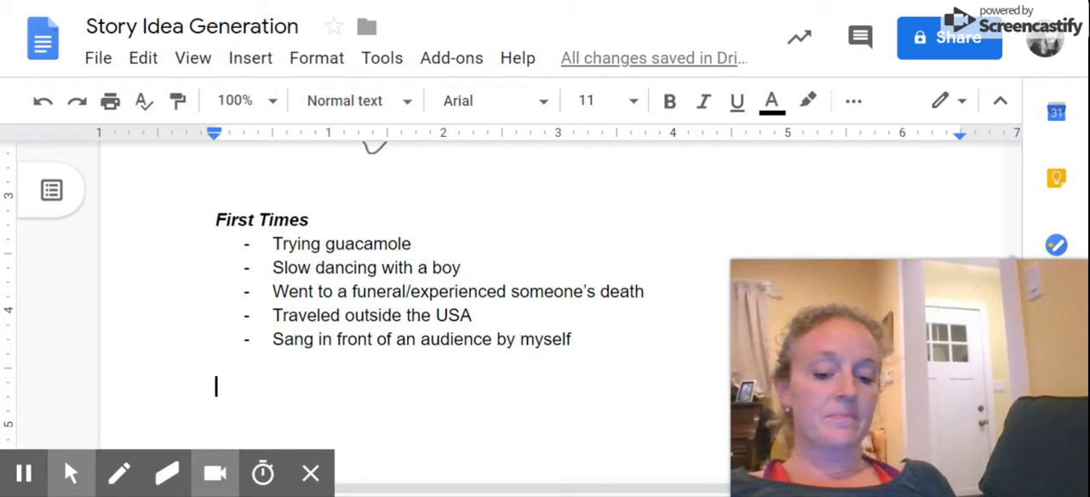
text(Big)
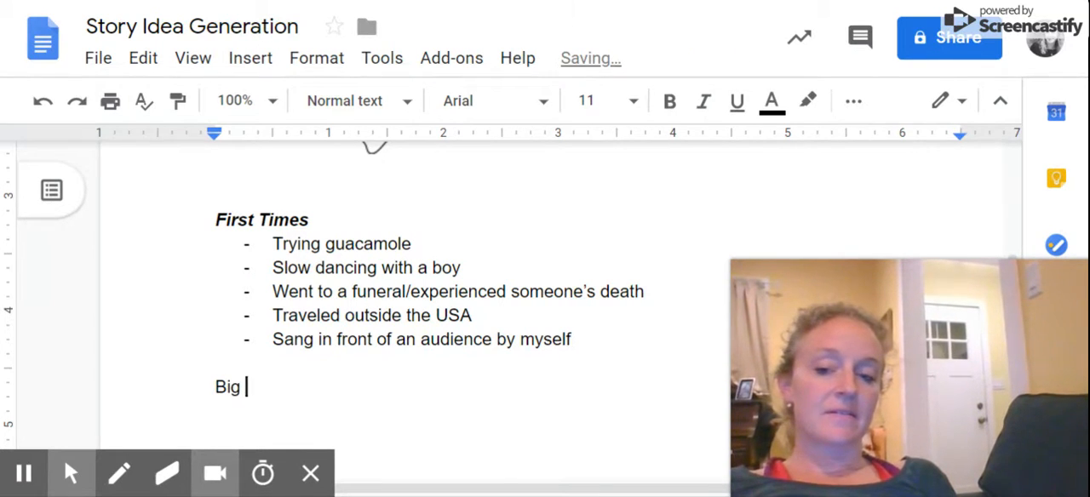
key(BackSpace)
key(BackSpace)
key(BackSpace)
key(BackSpace)
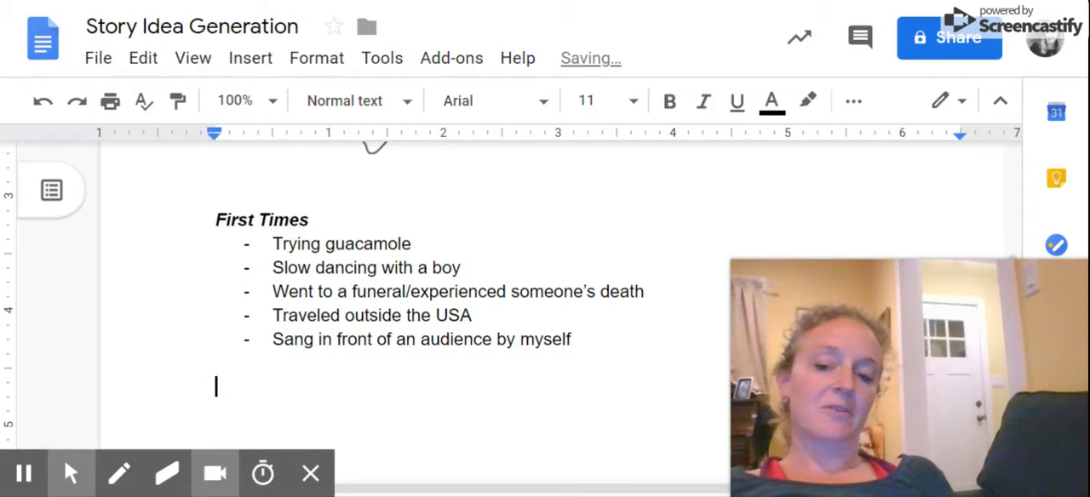
text(R)
key(BackSpace)
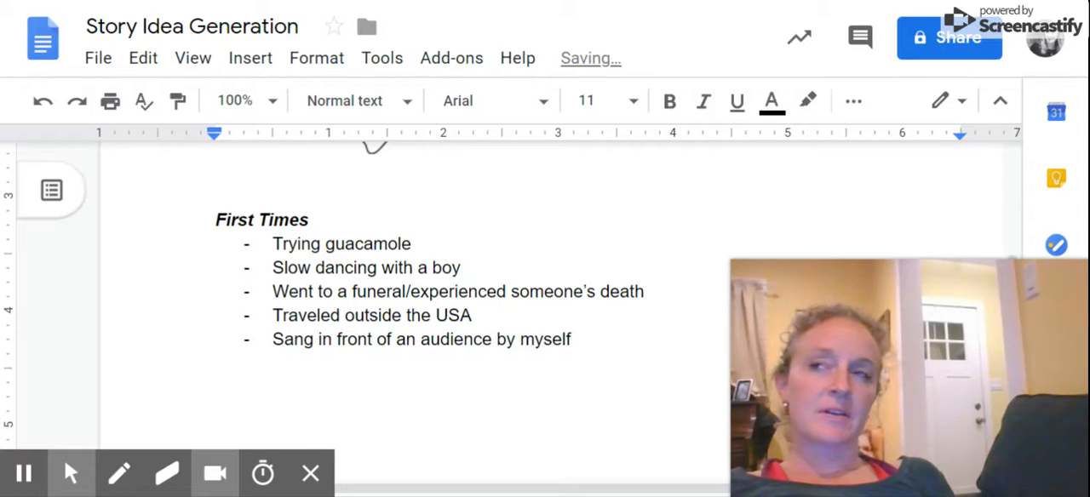
Add the heading "Major Life Successes" and start a dashed list below it with the item Opening night of "The Lion King".
text(M)
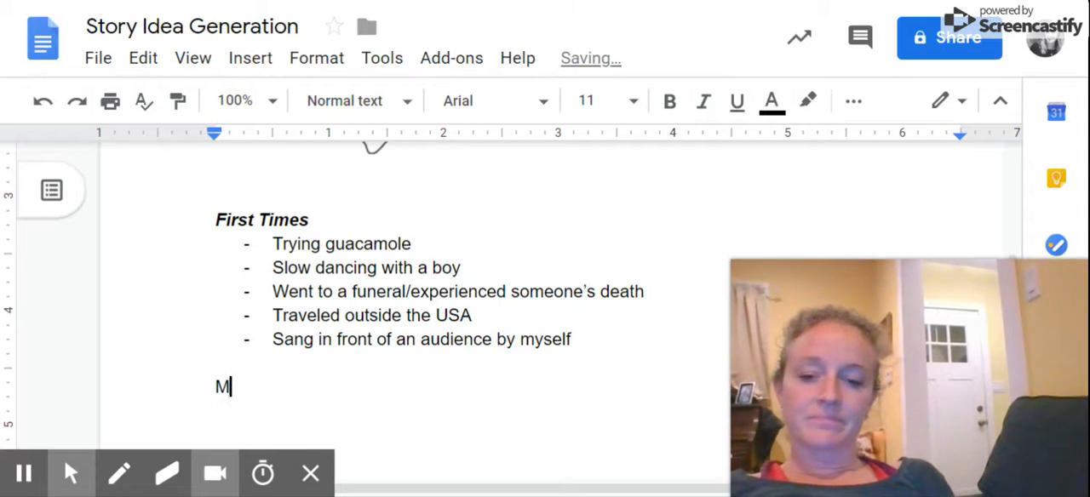
text(ajor Life Successes)
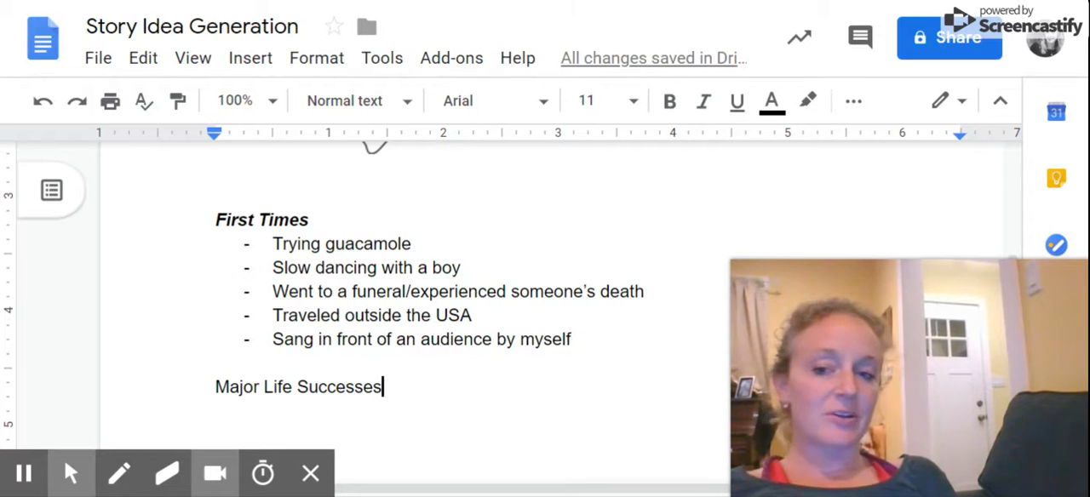
key(Return)
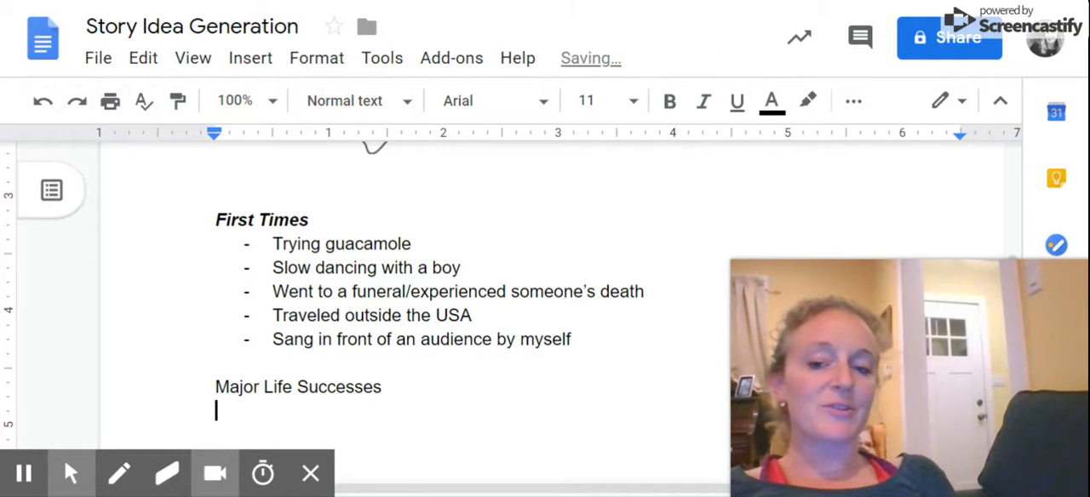
text(- )
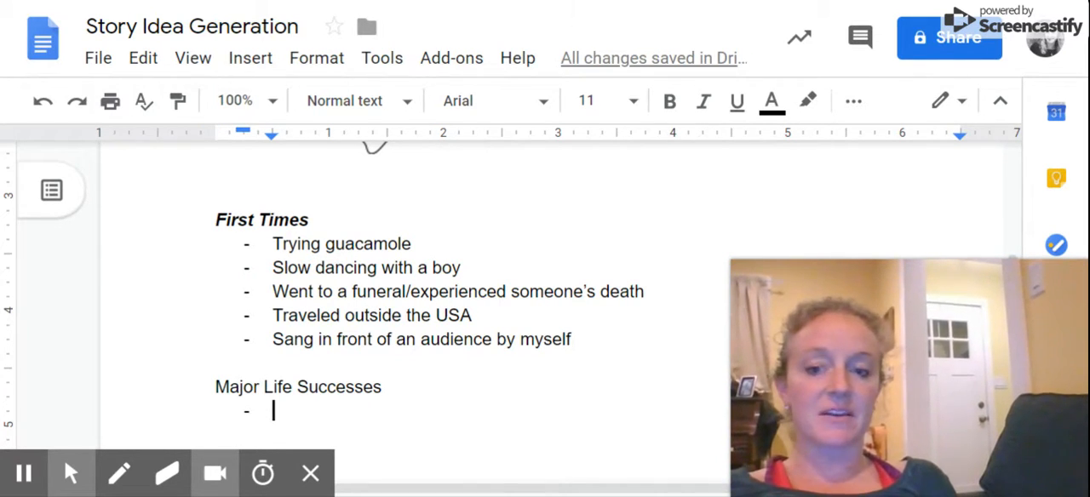
text(Opening night of )
text("The Lion King)
text(")
key(Return)
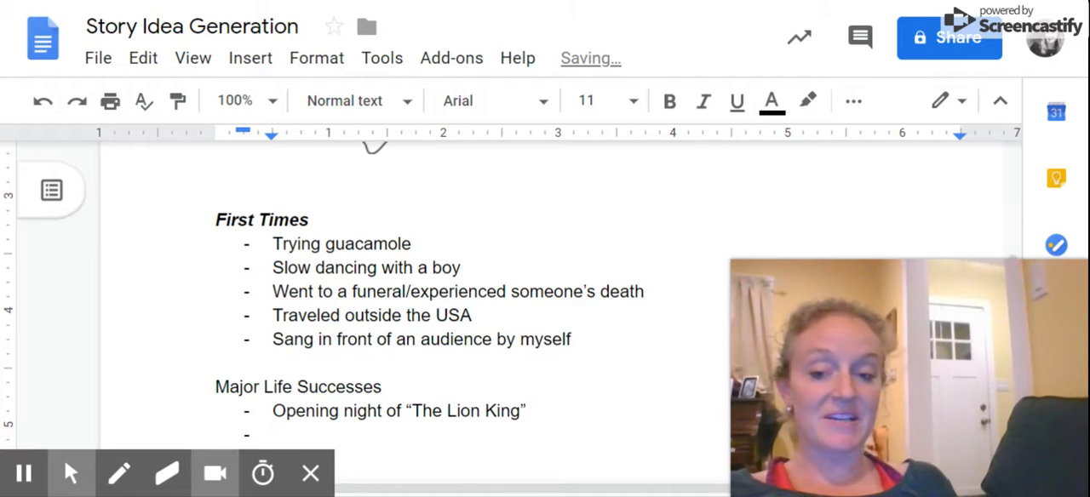
Make the "Major Life Successes" heading bold and italic.
scroll(511, 290, down, 1)
triple_click(242, 317)
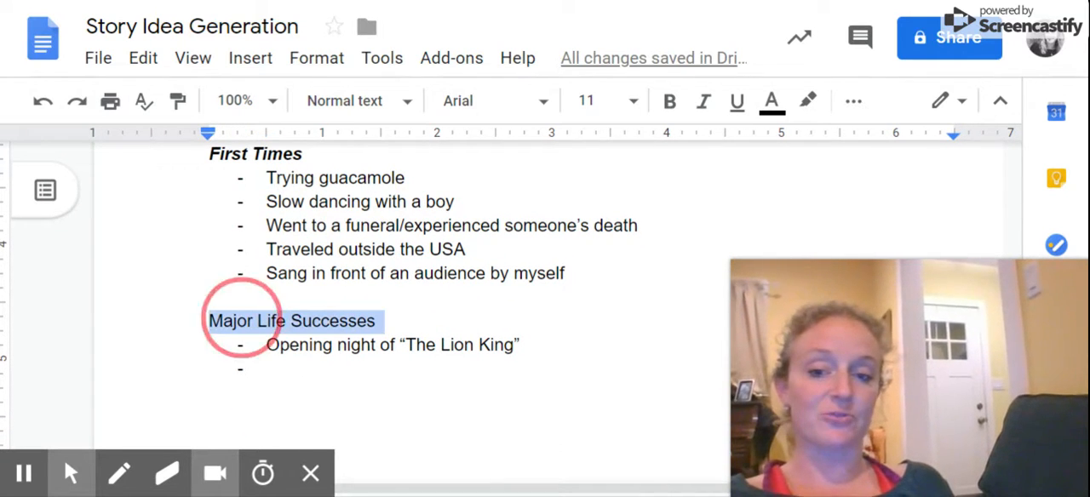
key(ctrl+b)
key(ctrl+i)
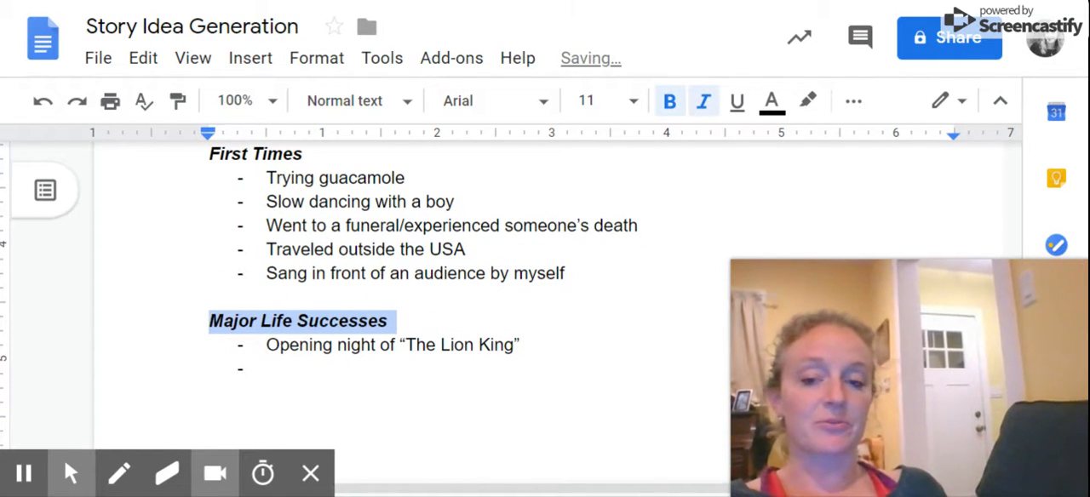
Add the item "Getting my master's degree" to the Major Life Successes list and start another list line.
click(268, 369)
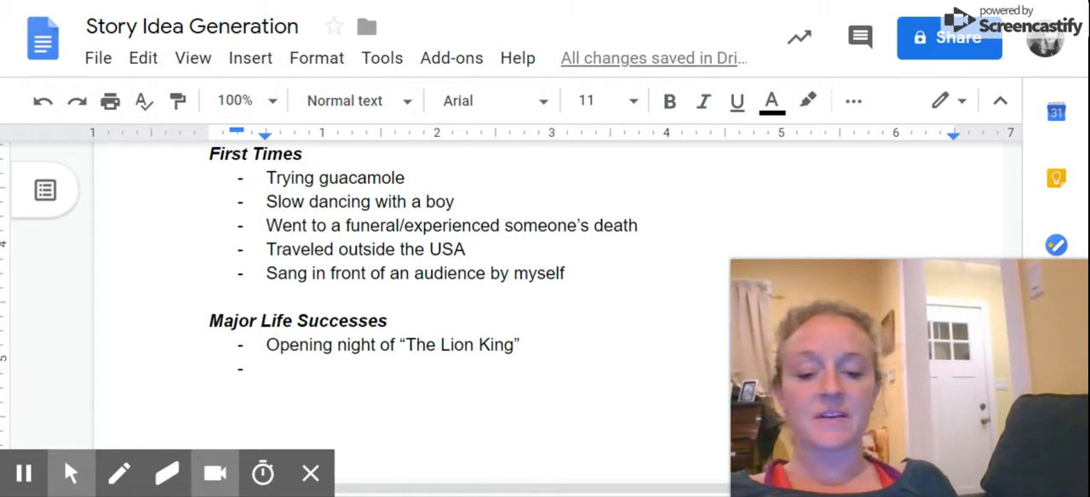
text(Getting my master's degree)
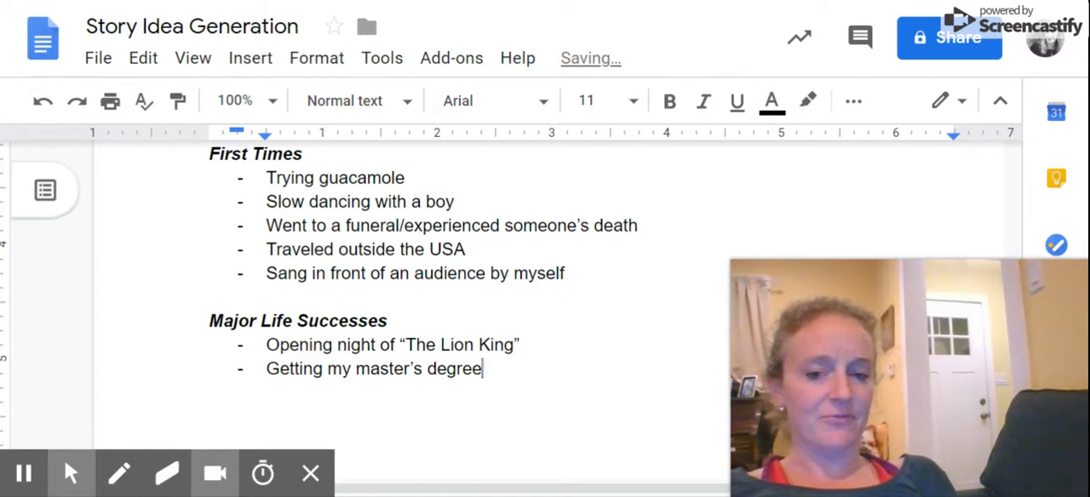
key(Return)
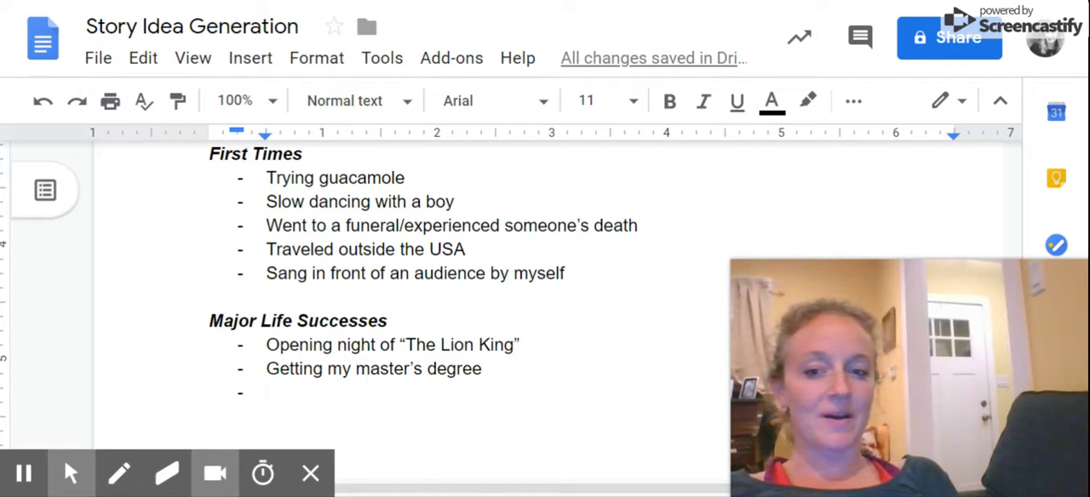
Add the item "Participating in the America's Junior Miss Pageant" to the Major Life Successes list and start another list line.
text(Part)
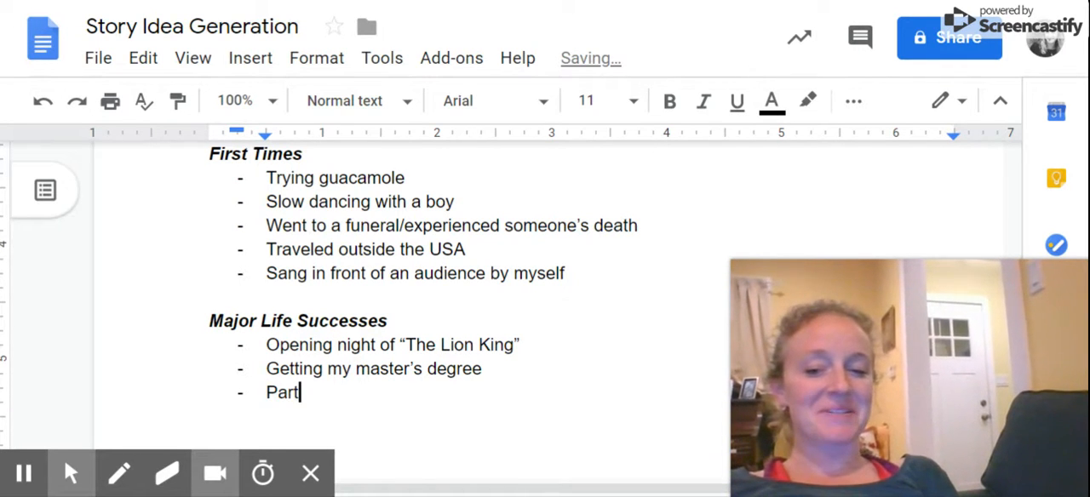
text(icipating in the Ameri)
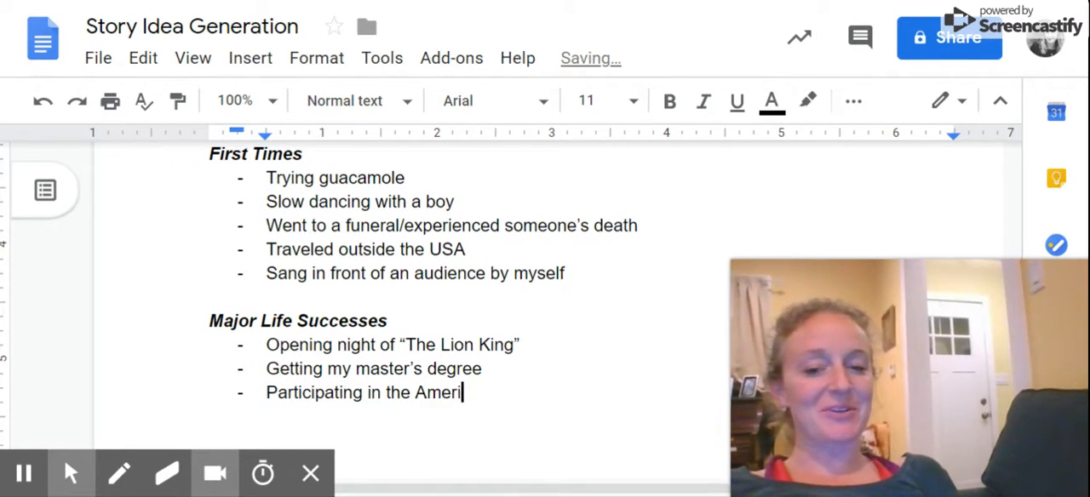
text(ca's Junior Miss )
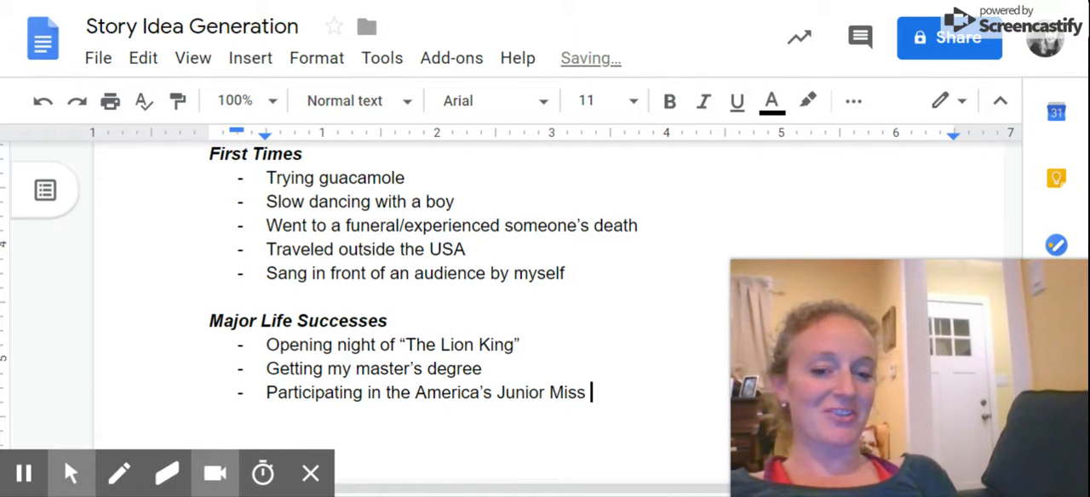
text(Pageant)
key(Return)
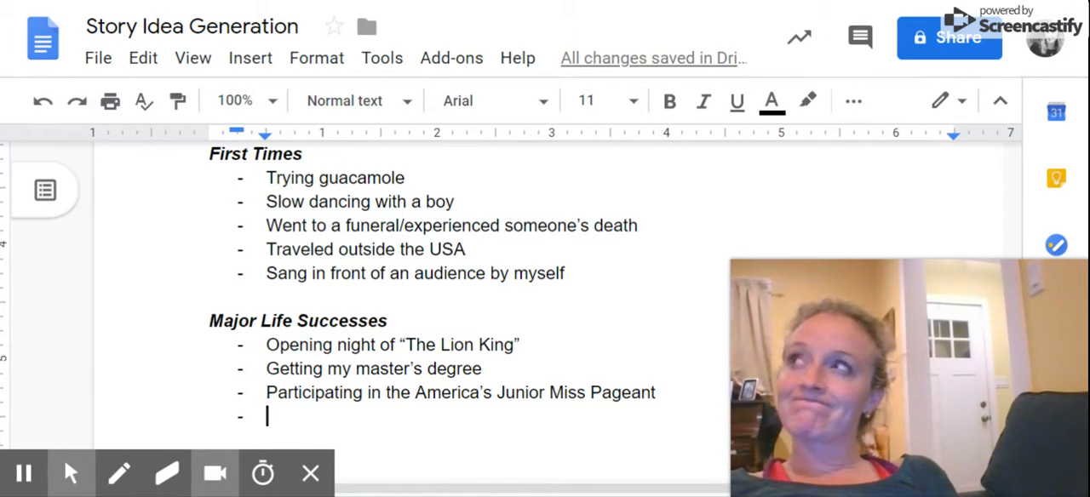
Add the item "Speaking at high school graduation" to the Major Life Successes list and start another list line.
text(Speak)
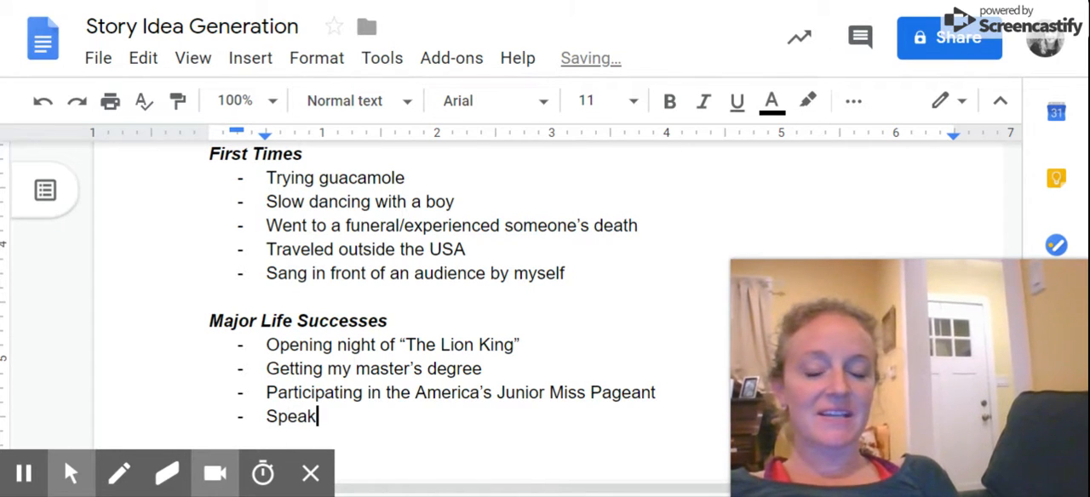
text(ing at high school g)
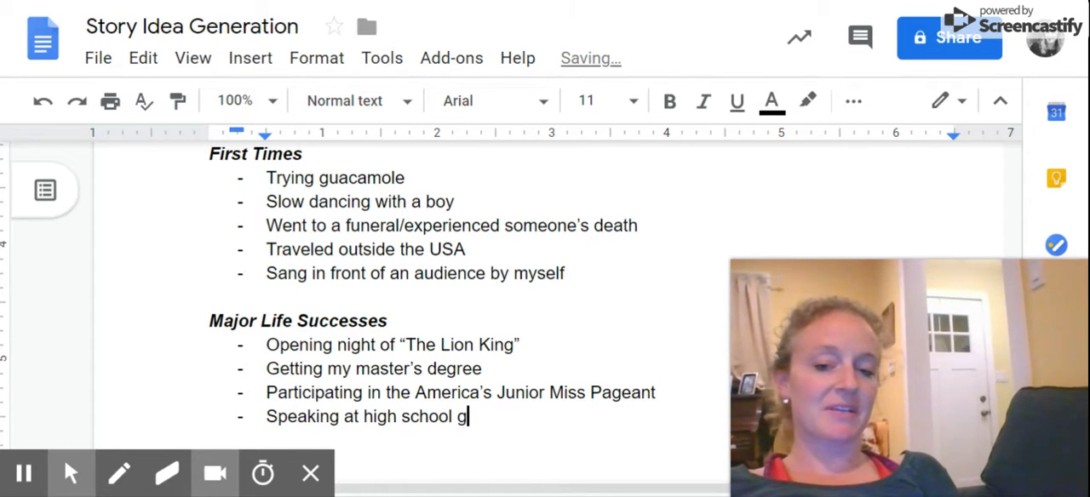
text(raduation)
key(Return)
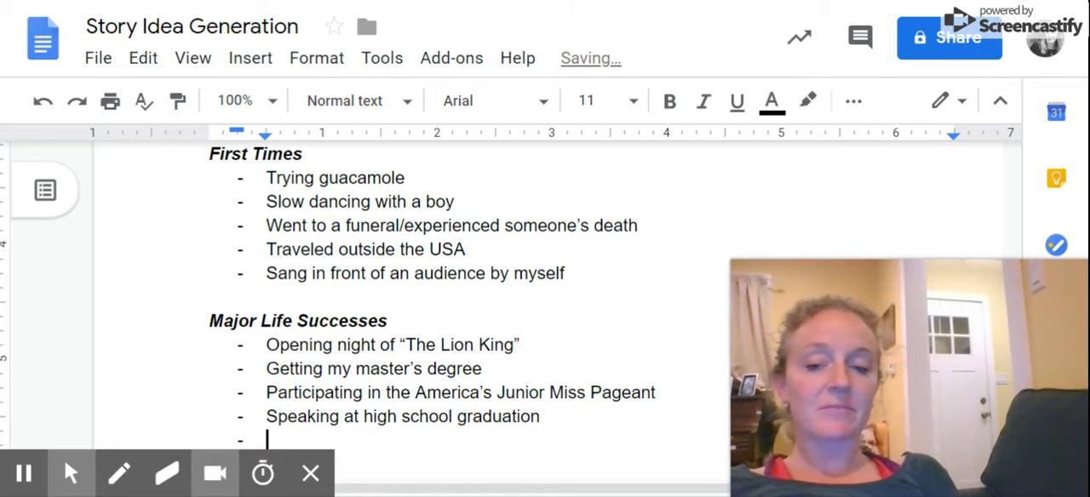
Add the item "Winning the VFW Voice of Democracy Contest" and end the Major Life Successes list with a blank line.
text(Winni)
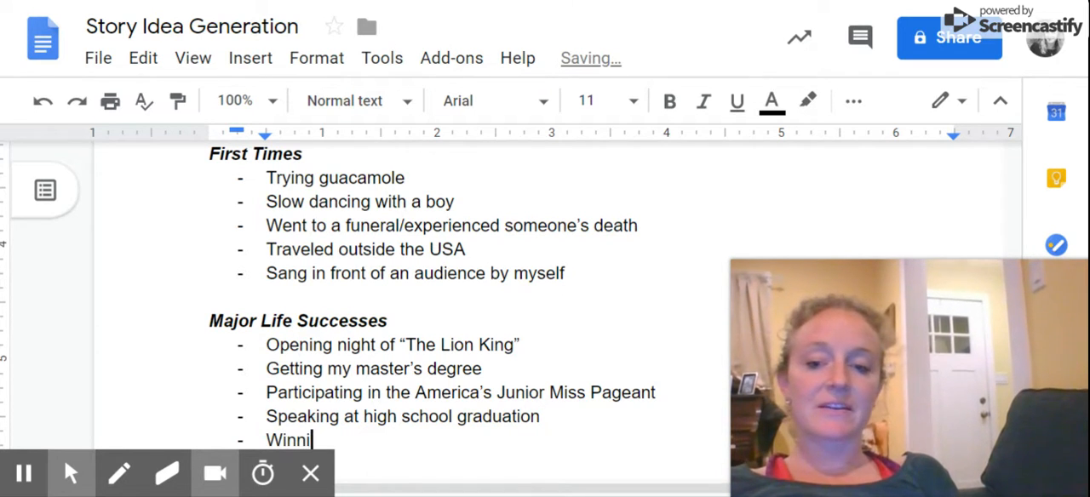
text(ng the VFW)
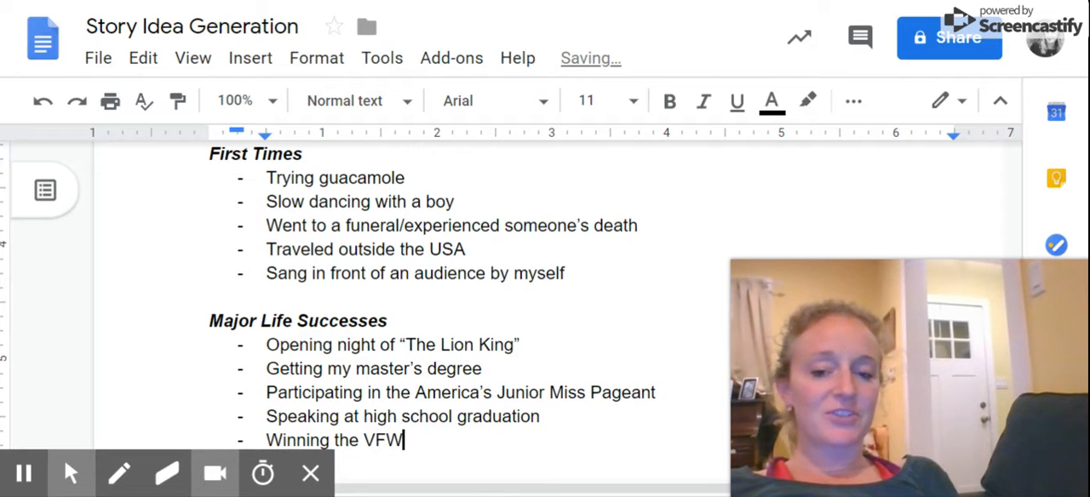
text( Voice of Democracy Contest)
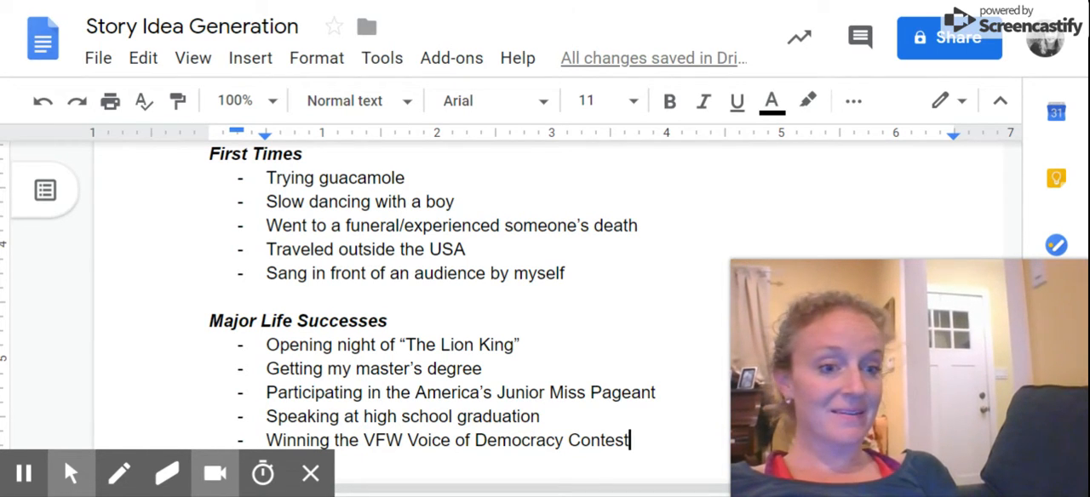
key(Return)
key(BackSpace)
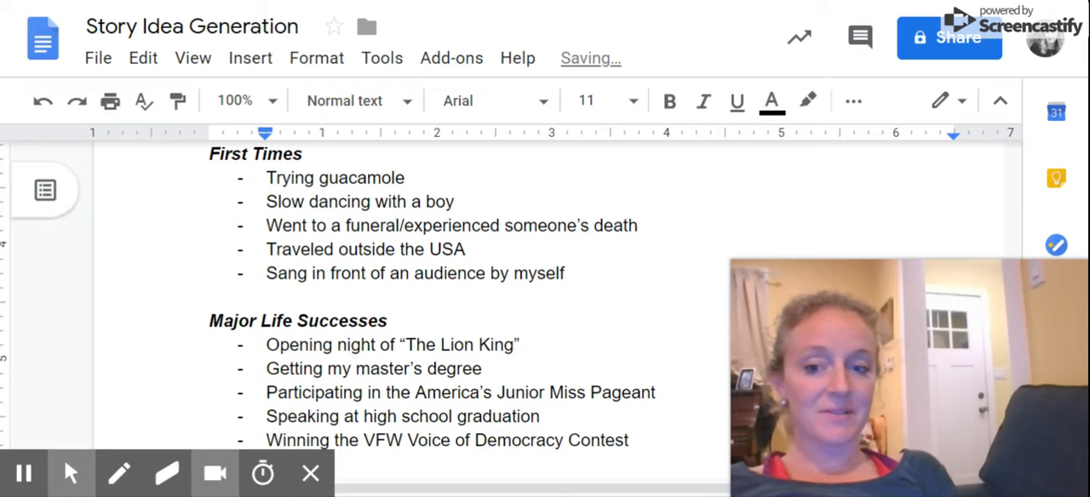
key(BackSpace)
key(Return)
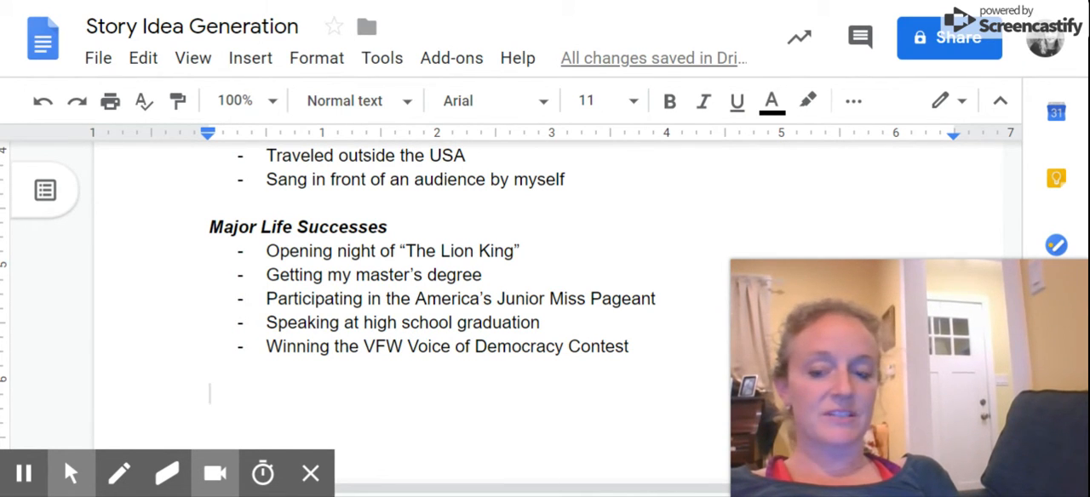
Add the heading "Difficulties" with a dashed list below it containing "Losing my grandmother" and "Getting over xc injury".
text(Difficulties)
key(Return)
text(- )
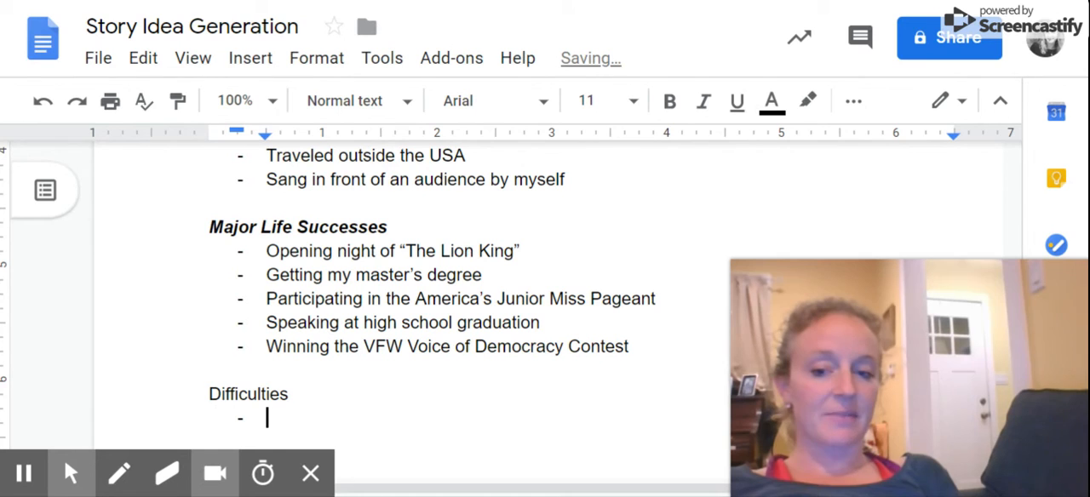
text(Losing my grandmother)
key(Return)
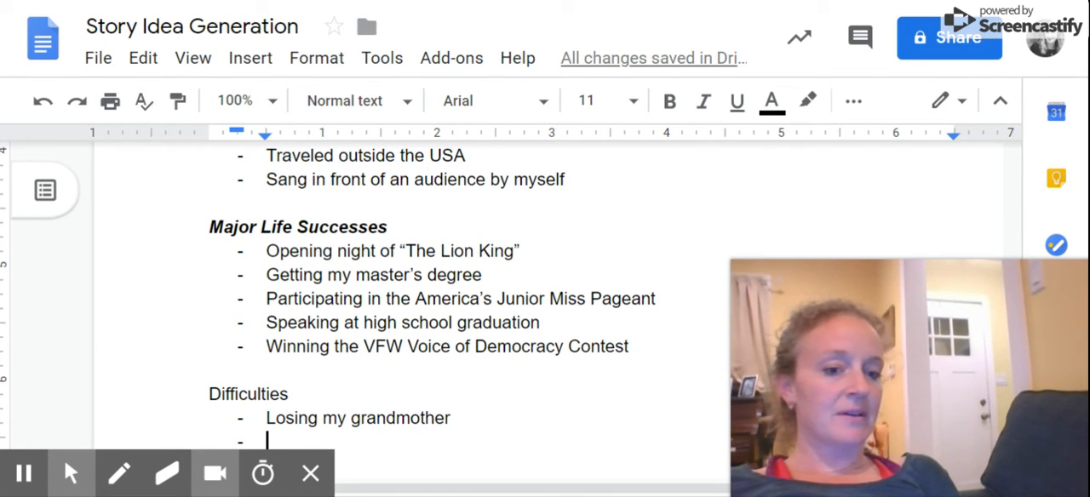
text(Getting over xc injury)
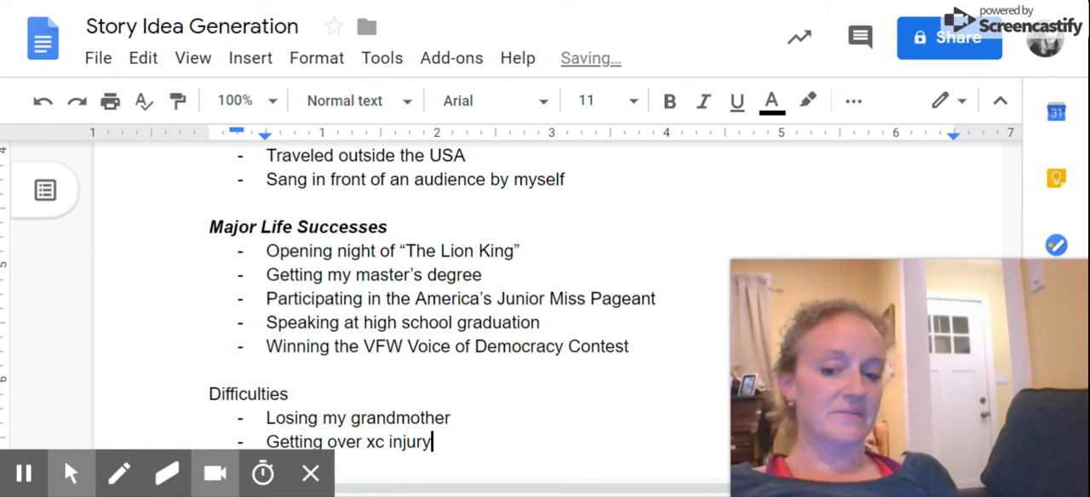